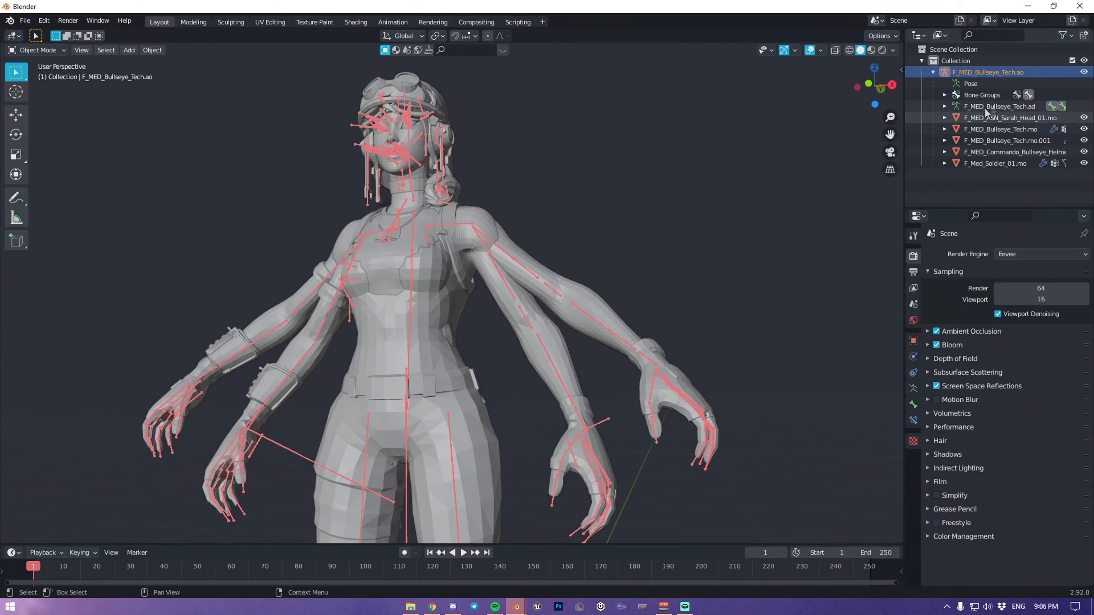
# Collapse the F_MED_Bullseye_Tech.ao hierarchy in the outliner and put that armature into Edit Mode.
pyautogui.click(933, 71)
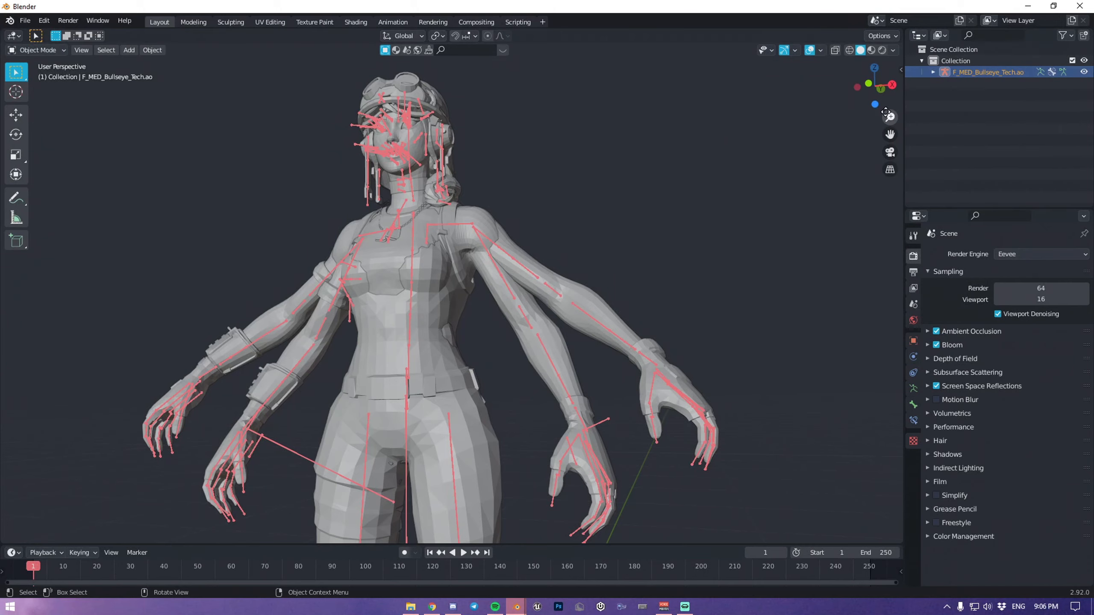
pyautogui.hotkey('alt', 'a')
pyautogui.moveTo(453, 220); pyautogui.dragTo(436, 290, button='middle')
pyautogui.scroll(3, 436, 289)
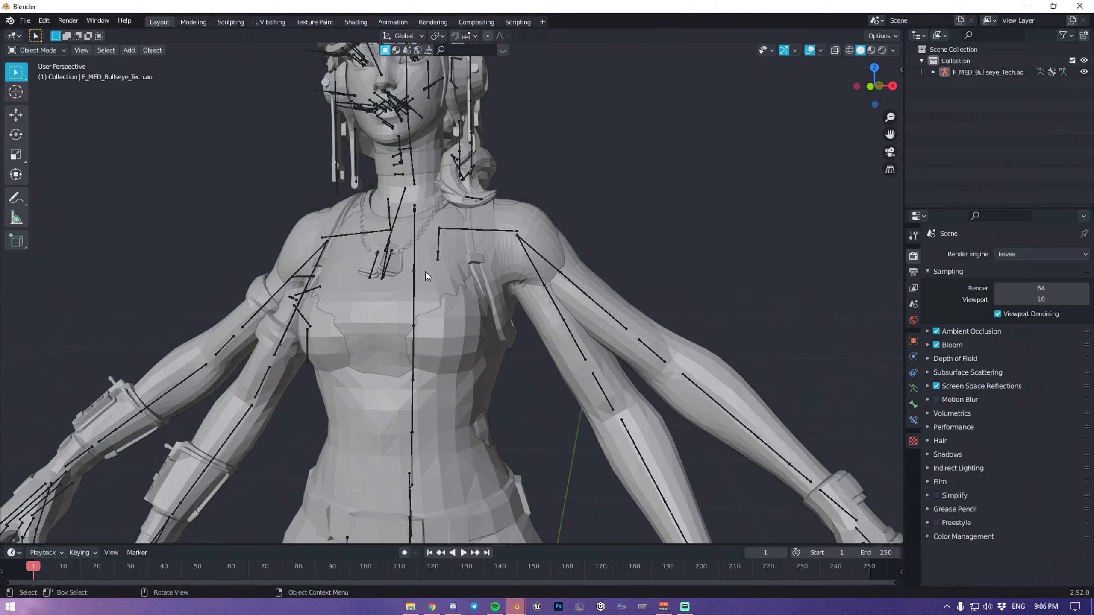
pyautogui.scroll(-5, 426, 272)
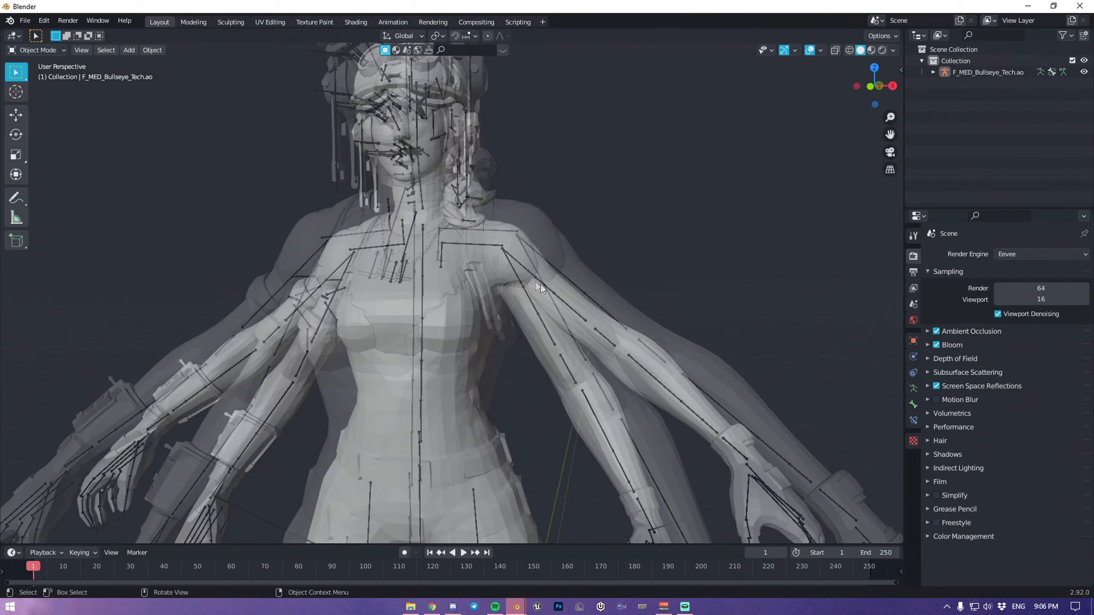
pyautogui.moveTo(546, 287); pyautogui.dragTo(481, 193, button='middle')
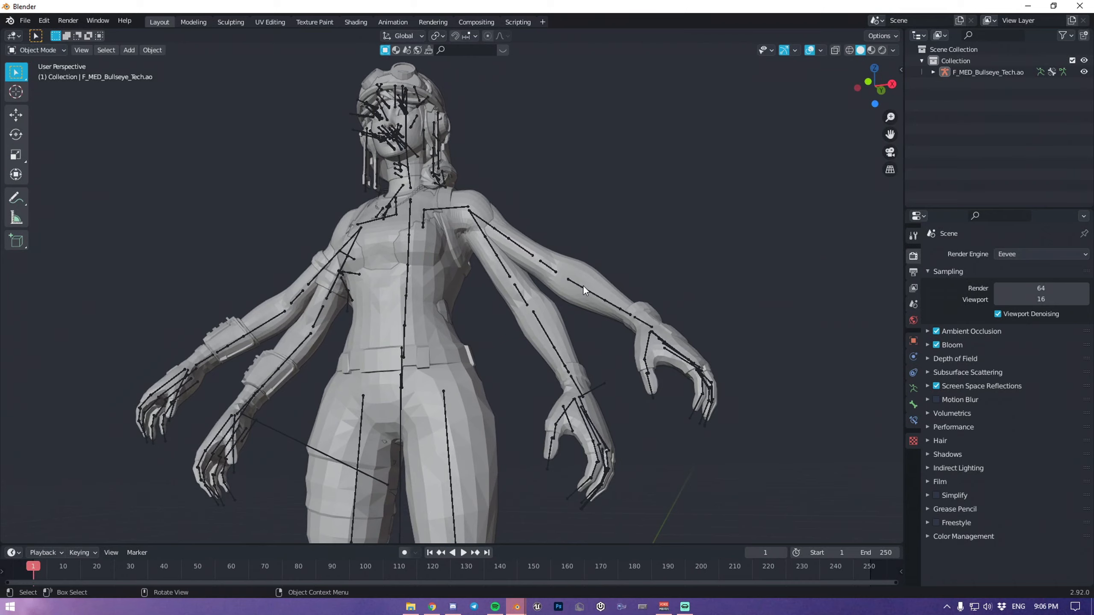
pyautogui.click(458, 228)
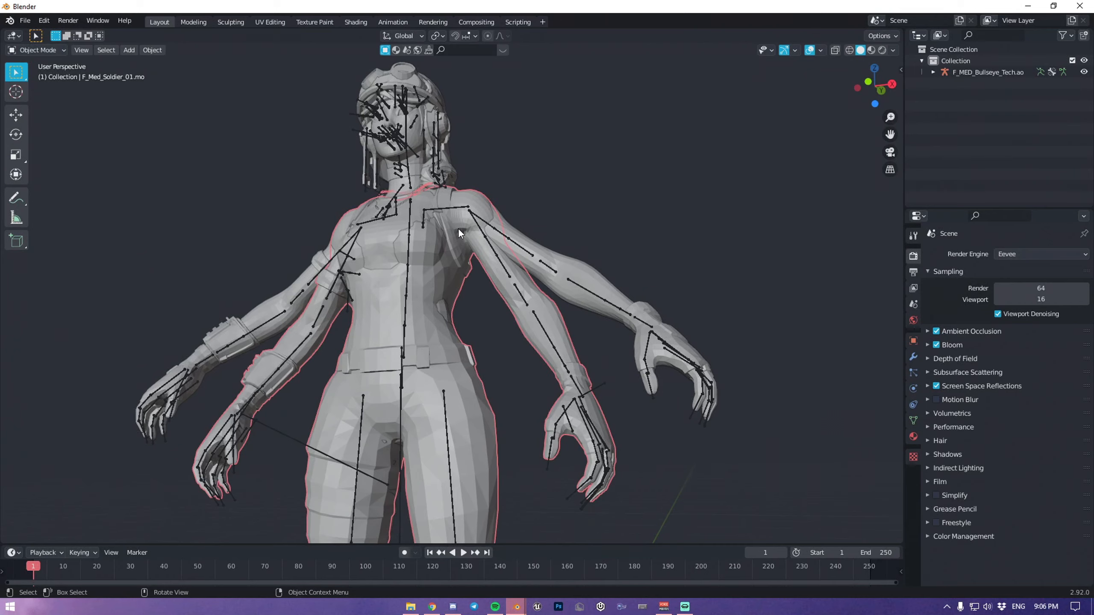
pyautogui.click(407, 236)
pyautogui.press('Tab')
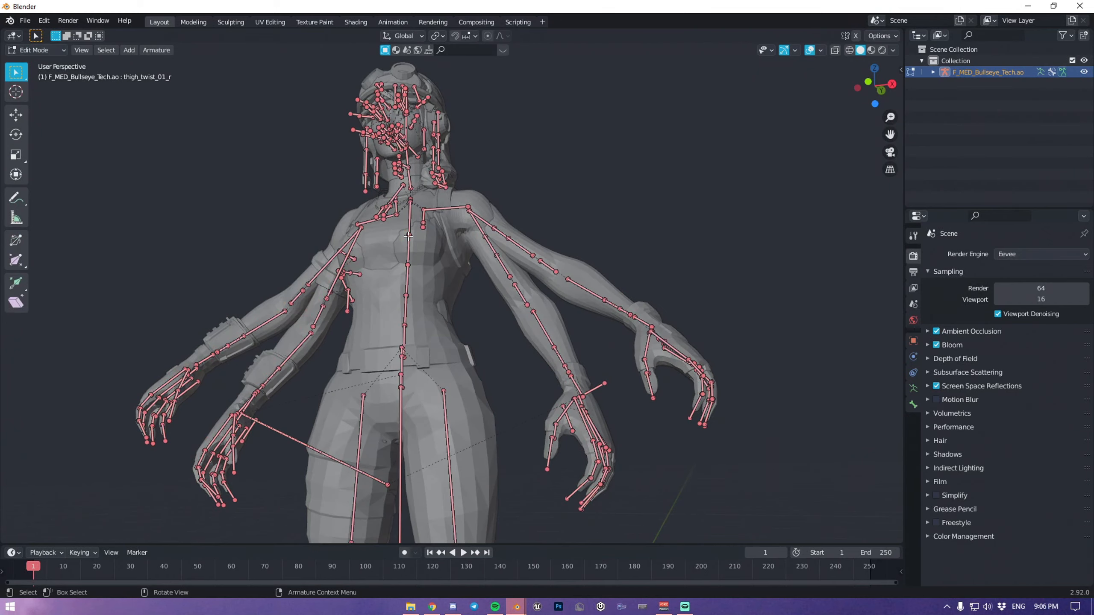
# Delete the duplicate bones that share the .002 suffix, starting from spine_05.002 at the upper chest.
pyautogui.scroll(4, 412, 224)
pyautogui.moveTo(412, 224); pyautogui.dragTo(423, 205, button='middle')
pyautogui.click(657, 298)
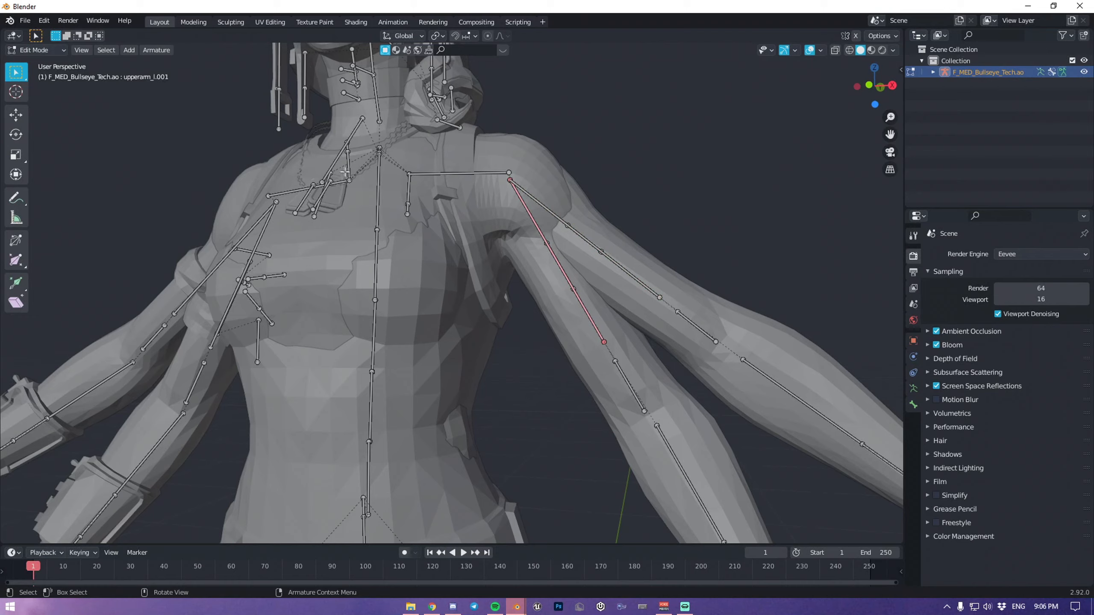
pyautogui.click(377, 168)
pyautogui.hotkey('shift', 'g')
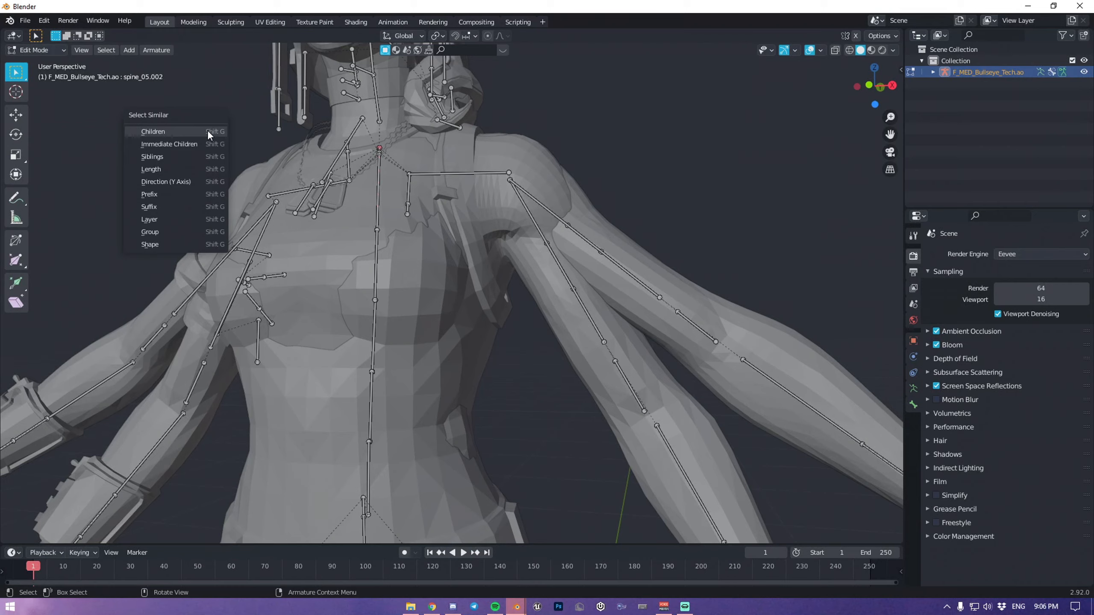
pyautogui.click(172, 207)
pyautogui.hotkey('shift', 'g')
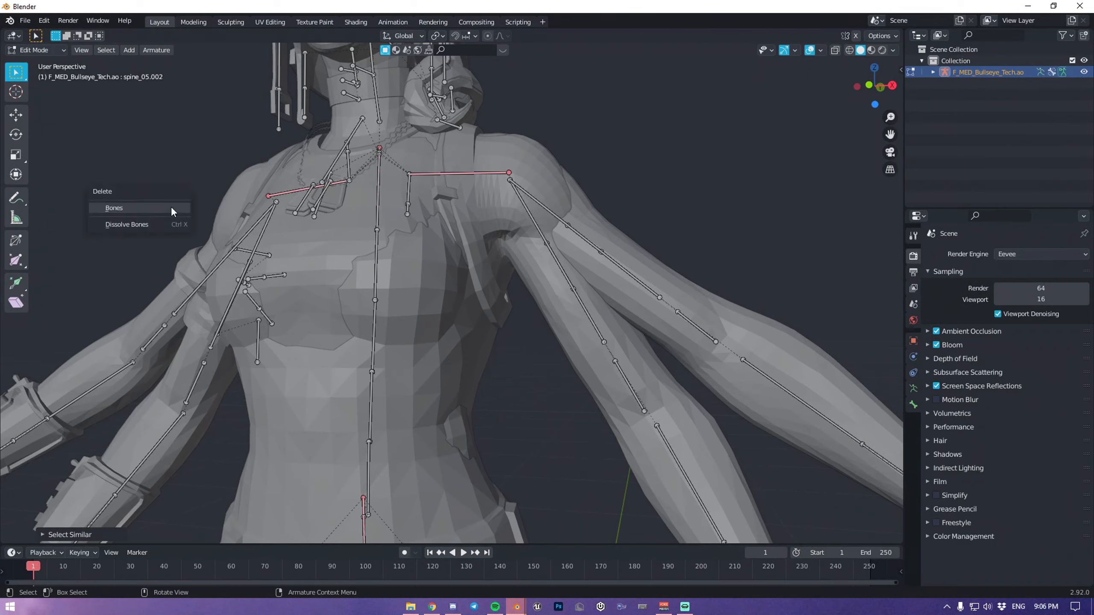
pyautogui.click(304, 178)
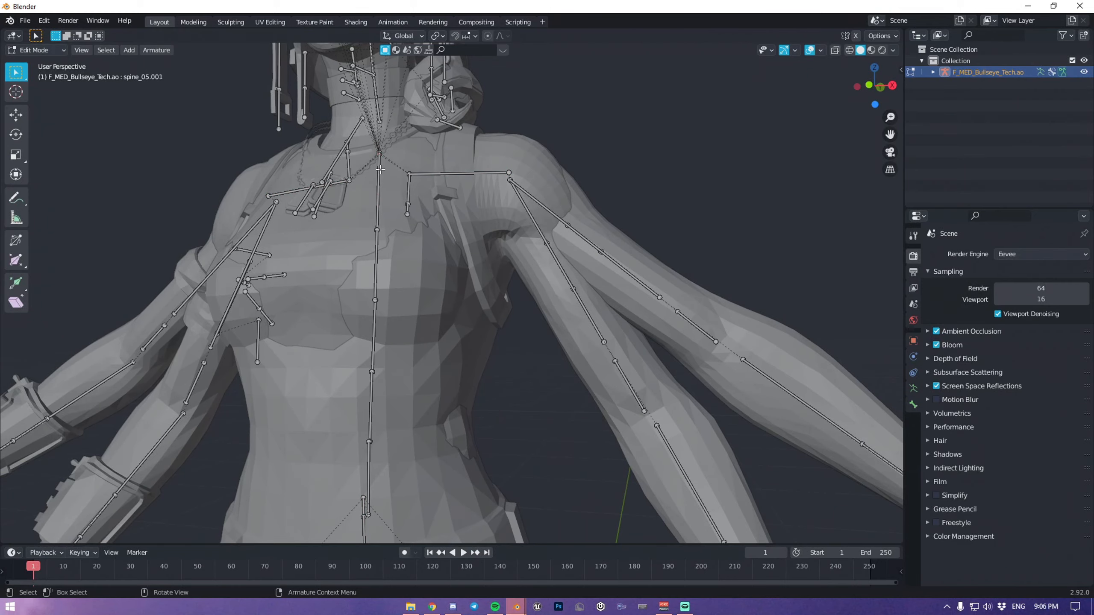
# Select all bones with the same suffix as spine_05.003 and delete them.
pyautogui.hotkey('shift', 'g')
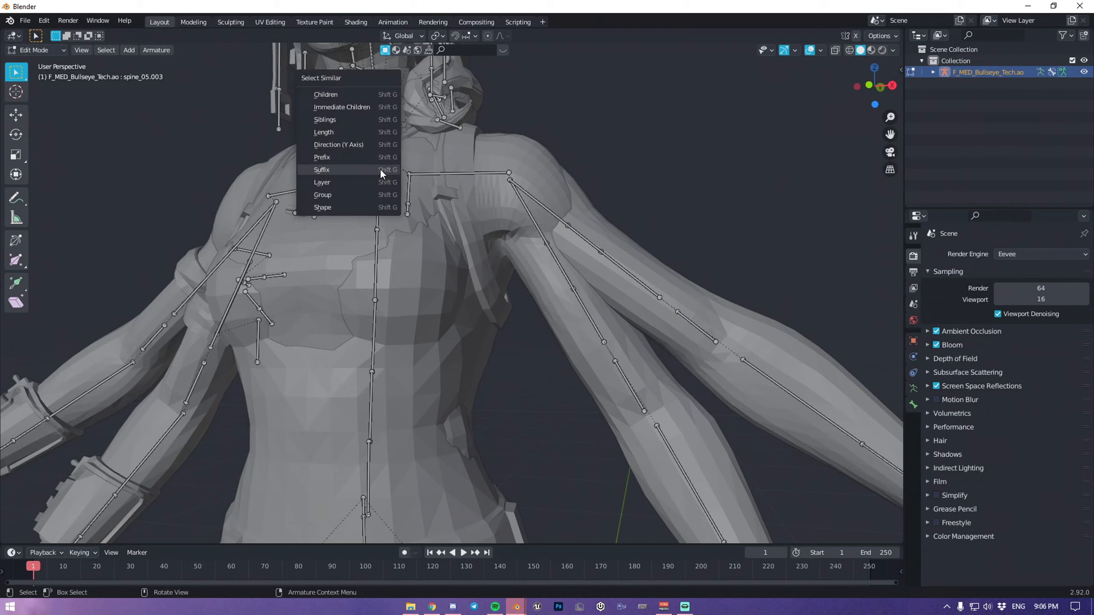
pyautogui.click(379, 168)
pyautogui.press('x')
pyautogui.click(380, 169)
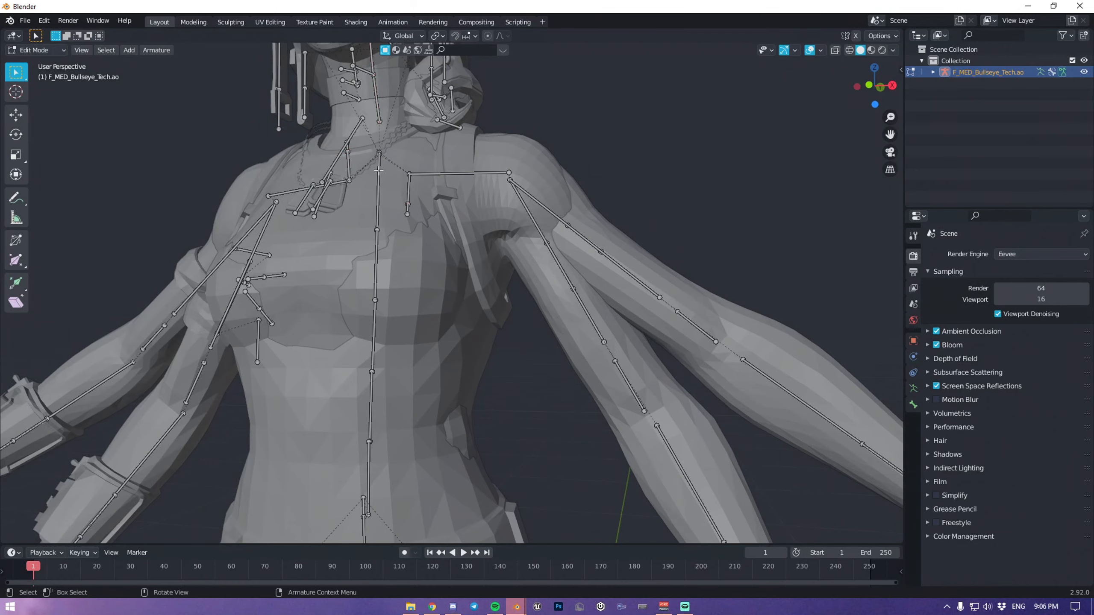
# Select all bones with the same suffix as spine_05.004 and delete them.
pyautogui.hotkey('shift', 'g')
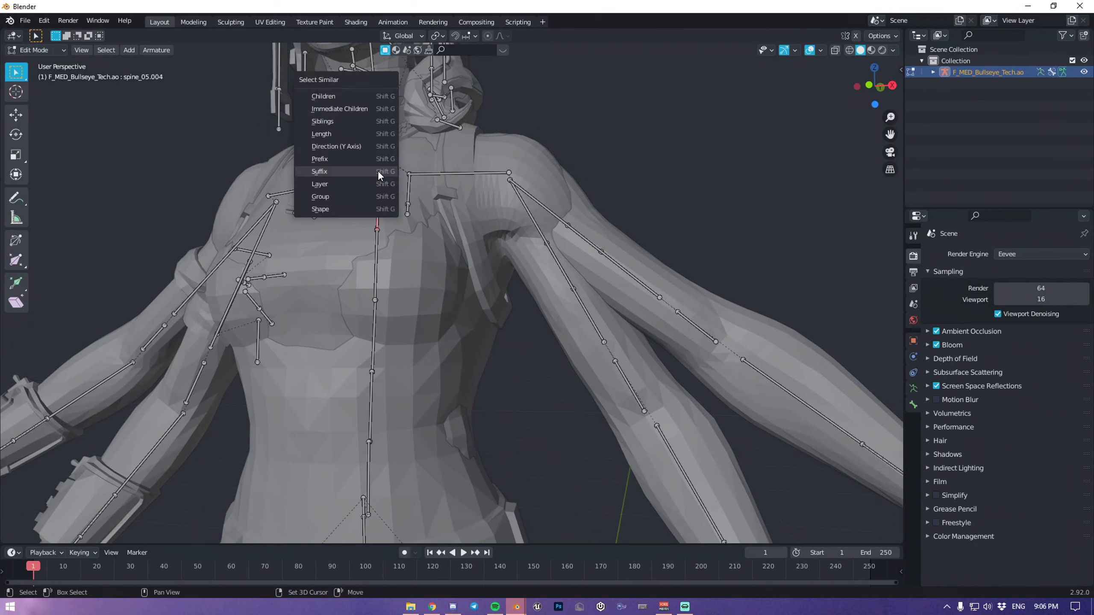
pyautogui.click(378, 170)
pyautogui.press('x')
pyautogui.click(378, 170)
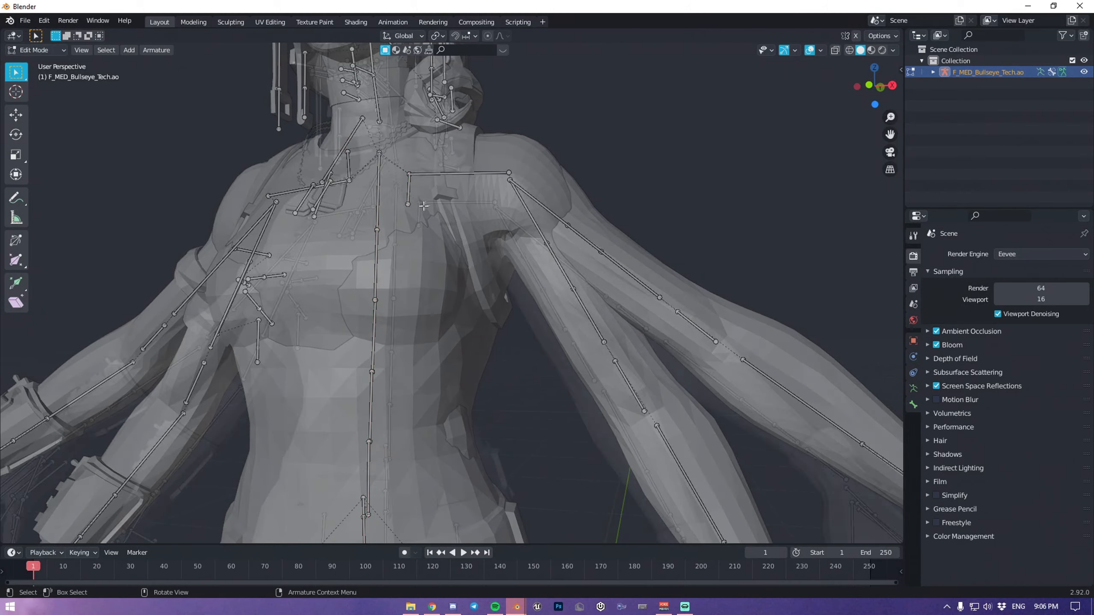
# Expand the armature's bone list in the outliner and examine which bones remain without a parent.
pyautogui.press('Home')
pyautogui.scroll(-1, 525, 267)
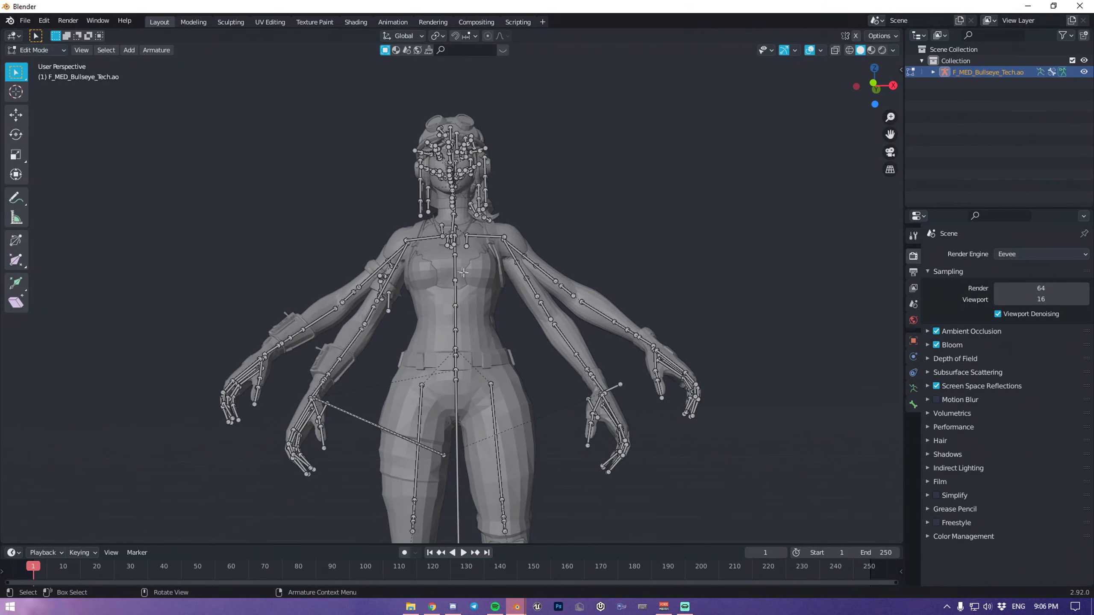
pyautogui.click(934, 72)
pyautogui.click(944, 106)
pyautogui.scroll(-3, 991, 140)
pyautogui.scroll(-8, 988, 155)
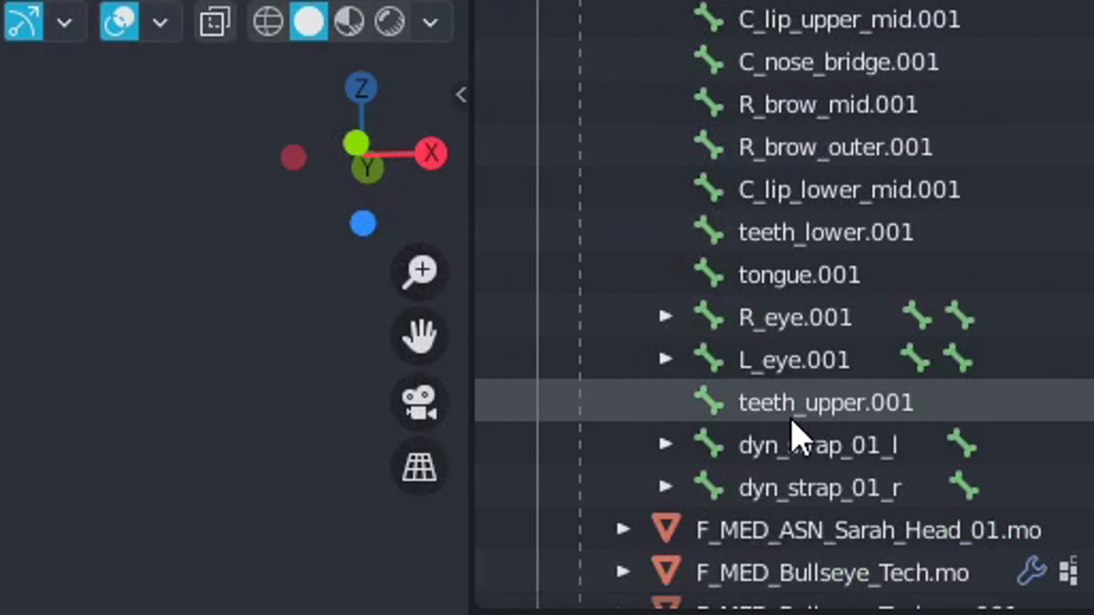
pyautogui.scroll(4, 988, 158)
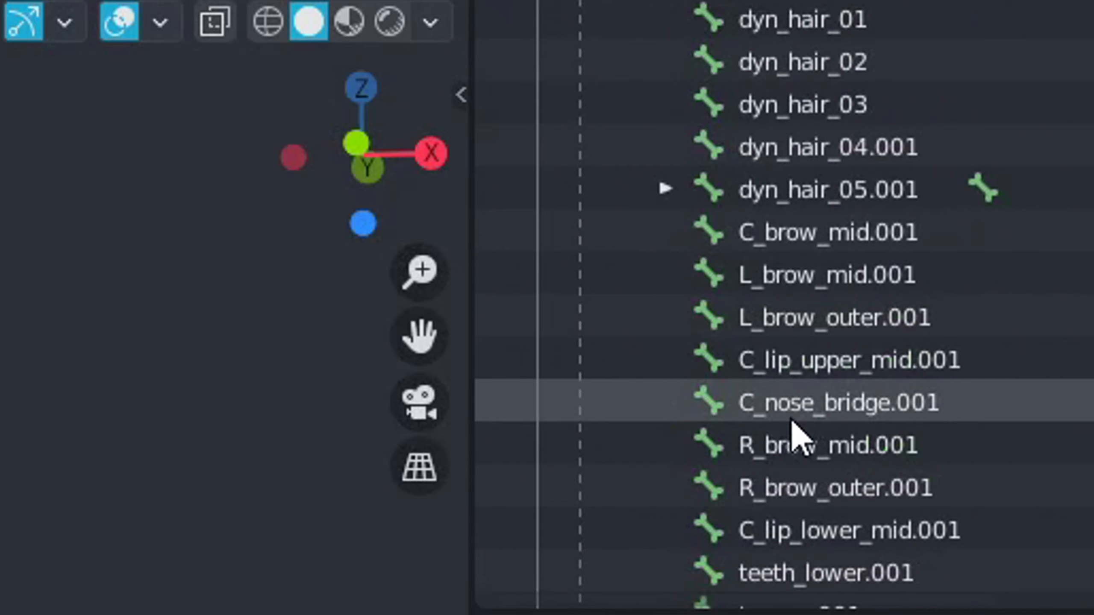
pyautogui.scroll(8, 793, 435)
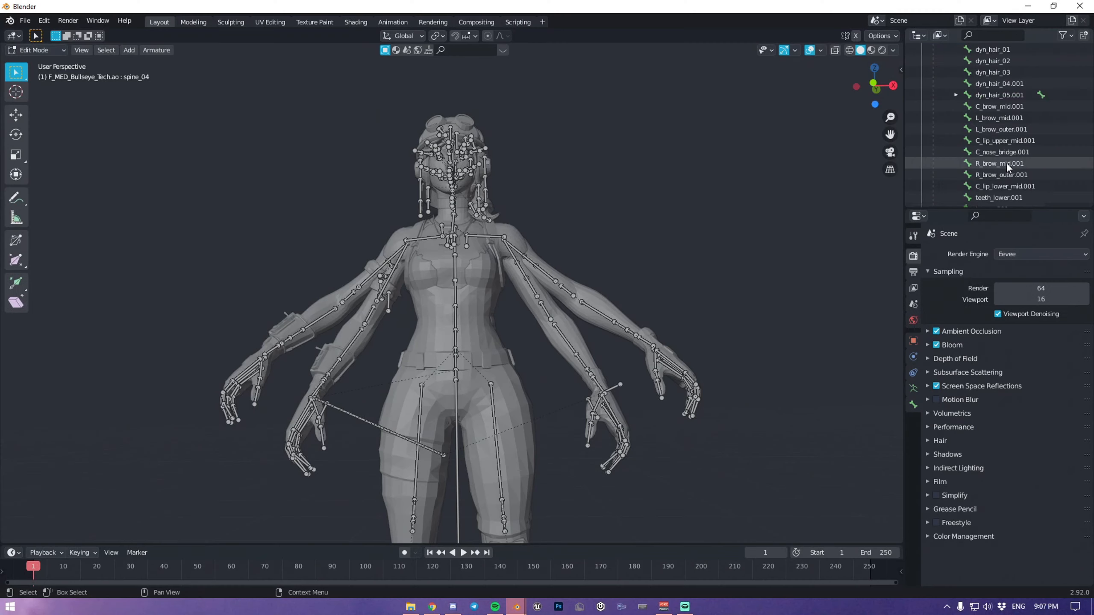
pyautogui.scroll(-5, 987, 185)
pyautogui.scroll(5, 1033, 111)
pyautogui.scroll(1, 1005, 120)
pyautogui.scroll(2, 403, 201)
pyautogui.moveTo(471, 205); pyautogui.dragTo(472, 217, button='middle')
pyautogui.scroll(-5, 995, 164)
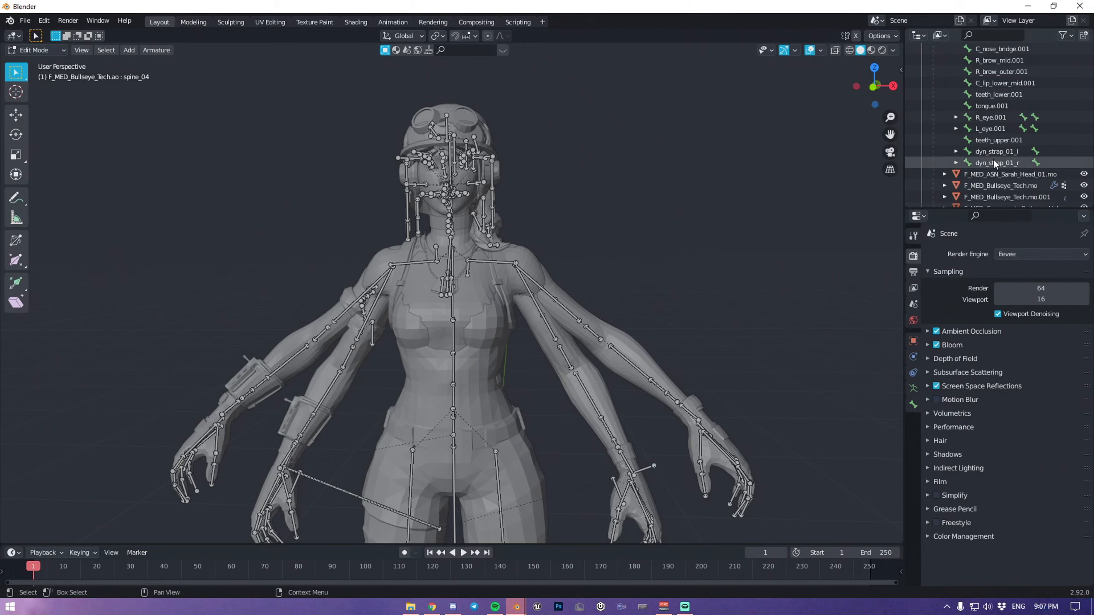
# Set a parent for the dyn_strap_01_r bone and parent teeth_upper.001 to the head bone in the bone relations.
pyautogui.click(995, 164)
pyautogui.click(913, 405)
pyautogui.click(1022, 451)
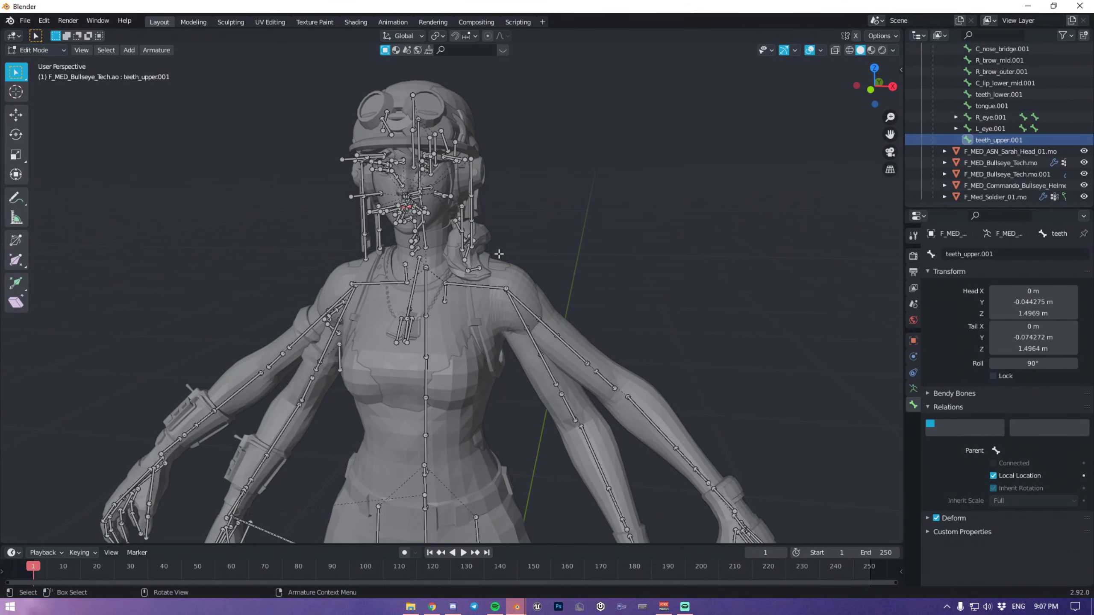
pyautogui.click(1022, 451)
pyautogui.click(1022, 480)
# Parent the remaining root-level facial bones, working upward from L_eye.001, to the head bone one by one.
pyautogui.click(998, 140)
pyautogui.click(1021, 450)
pyautogui.write('head')
pyautogui.click(1022, 481)
pyautogui.click(1001, 140)
pyautogui.click(1022, 451)
pyautogui.click(1004, 140)
pyautogui.click(1022, 451)
pyautogui.click(1003, 140)
pyautogui.click(1022, 451)
pyautogui.click(1001, 140)
# Parent the next root-level bone in the outliner to the face bone.
pyautogui.click(999, 140)
pyautogui.click(1021, 451)
pyautogui.write('fa')
pyautogui.click(984, 480)
# Parent the next two root-level bones in the outliner to the pelvis bone.
pyautogui.click(1000, 140)
pyautogui.click(1022, 451)
pyautogui.write('pel')
pyautogui.click(977, 479)
pyautogui.click(991, 140)
pyautogui.click(1022, 451)
pyautogui.write('pel')
pyautogui.click(977, 479)
# Parent the next root-level bone in the outliner to the neck bone.
pyautogui.click(994, 140)
pyautogui.click(1021, 451)
pyautogui.write('ne')
# Parent the root-level upperarm_r.001 and upperarm_l.001 bones to the clavicle bones on their sides.
pyautogui.scroll(3, 423, 259)
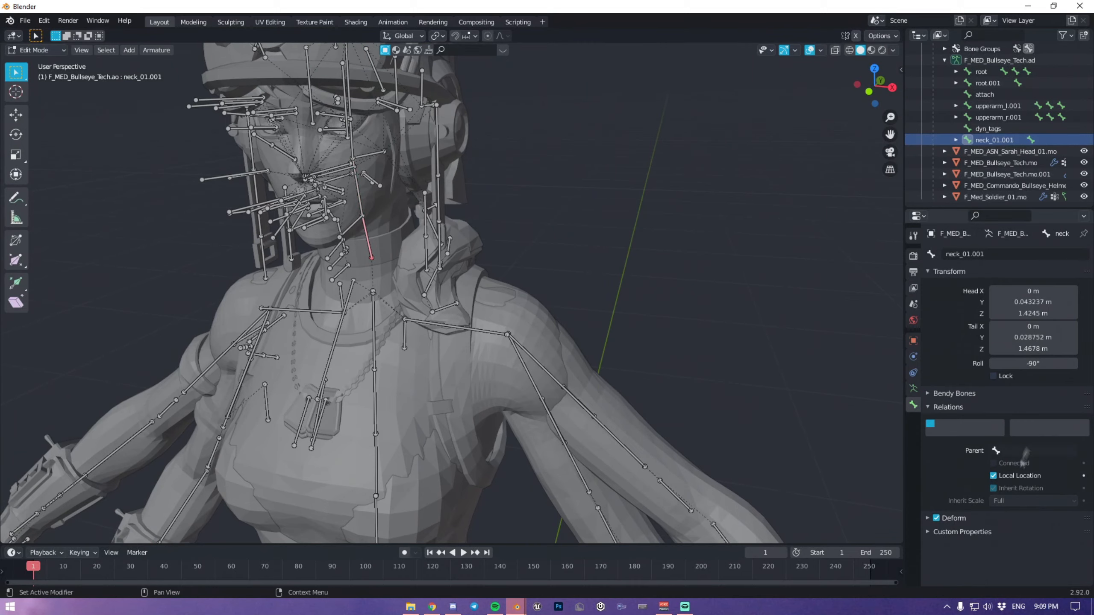
pyautogui.click(1004, 117)
pyautogui.moveTo(474, 323); pyautogui.dragTo(517, 311, button='middle')
pyautogui.click(985, 95)
pyautogui.click(998, 117)
pyautogui.click(1022, 451)
pyautogui.write('clav')
pyautogui.click(986, 491)
pyautogui.click(998, 118)
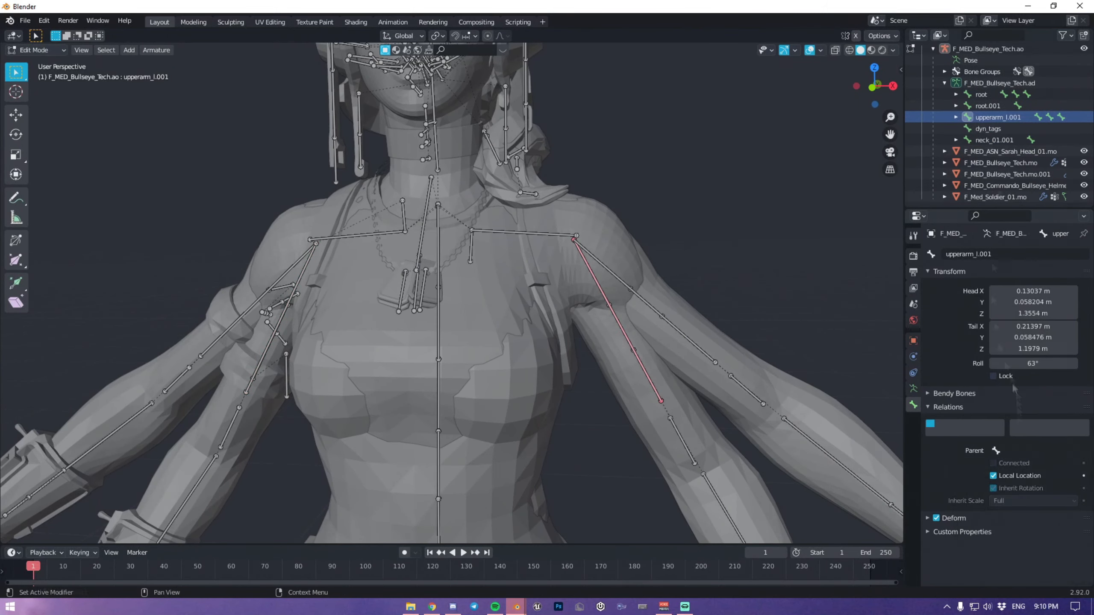
pyautogui.click(1022, 450)
pyautogui.write('clav')
pyautogui.click(986, 479)
# Parent the root-level dyn_tags and neck_01.001 bones to spine bones.
pyautogui.click(988, 129)
pyautogui.click(1022, 451)
pyautogui.write('spine')
pyautogui.click(984, 560)
pyautogui.click(994, 140)
pyautogui.click(1013, 452)
pyautogui.write('spine')
pyautogui.click(986, 537)
# Select misparented face bones in the viewport and parent L_eye_lid_upper_mid to the head bone.
pyautogui.press('Tab')
pyautogui.press('Tab')
pyautogui.scroll(2, 452, 259)
pyautogui.click(456, 78)
pyautogui.click(459, 80)
pyautogui.click(1034, 451)
pyautogui.click(444, 113)
pyautogui.click(488, 116)
pyautogui.click(415, 137)
pyautogui.moveTo(474, 172); pyautogui.dragTo(517, 199, button='middle')
pyautogui.click(603, 174)
pyautogui.click(1022, 451)
pyautogui.write('head')
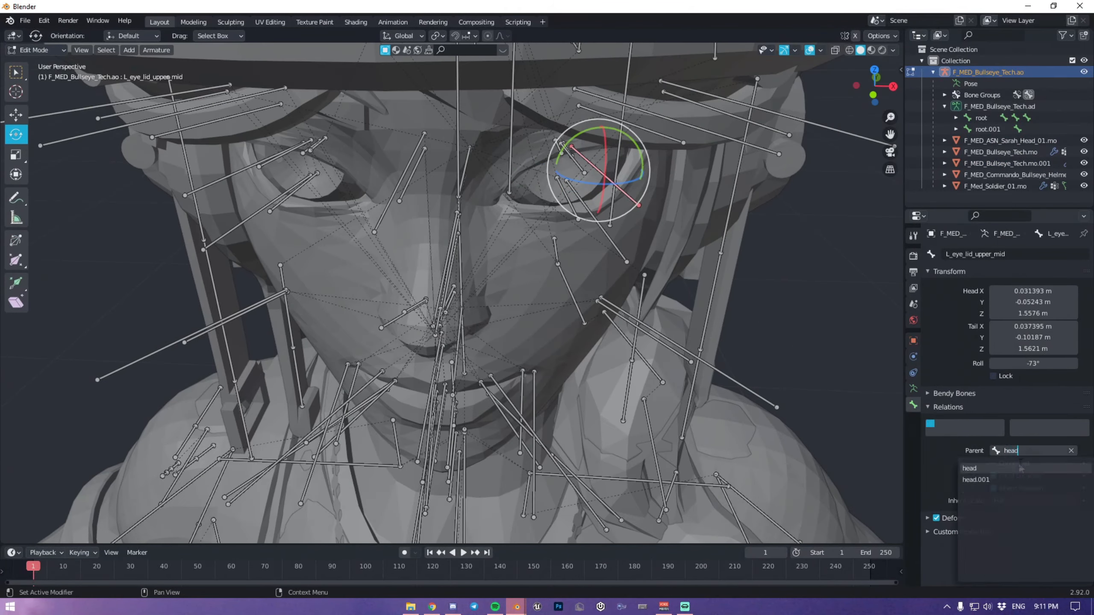
pyautogui.click(1021, 469)
# Parent the right upper eyelid bone R_eye_lid_upper_mid.001 to head.001.
pyautogui.click(472, 178)
pyautogui.click(470, 202)
pyautogui.click(471, 233)
pyautogui.click(1021, 450)
pyautogui.write('head')
pyautogui.click(1021, 469)
pyautogui.click(471, 204)
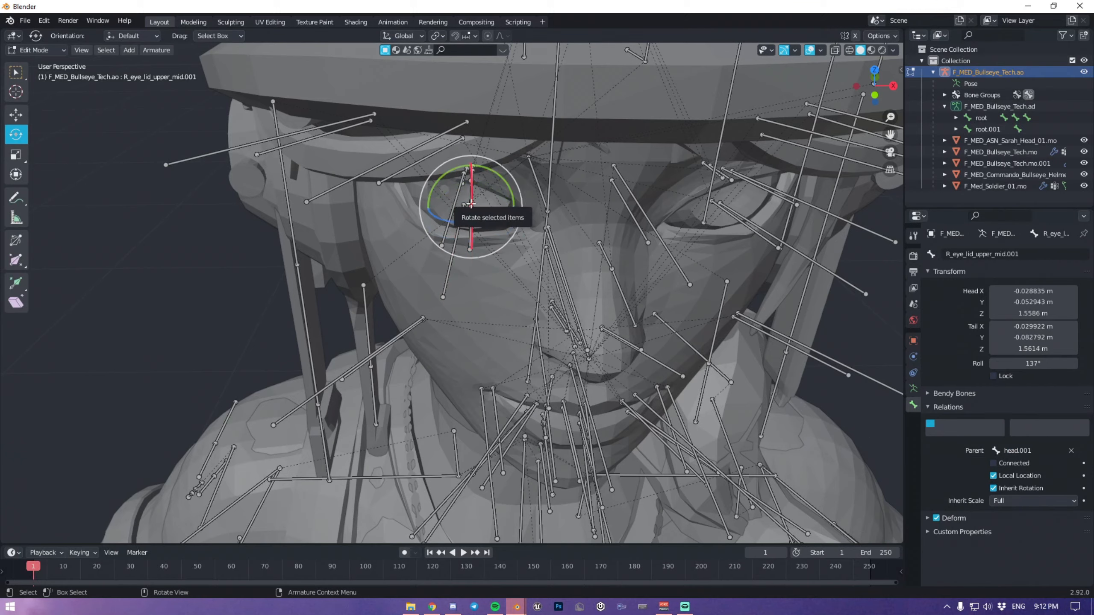
# Parent the R_eye bone to head.001, then return to Object Mode and collapse the armature hierarchy.
pyautogui.moveTo(471, 204); pyautogui.dragTo(431, 163, button='middle')
pyautogui.click(335, 118)
pyautogui.click(1022, 451)
pyautogui.write('head')
pyautogui.click(1020, 469)
pyautogui.scroll(-4, 452, 259)
pyautogui.press('Tab')
pyautogui.click(711, 172)
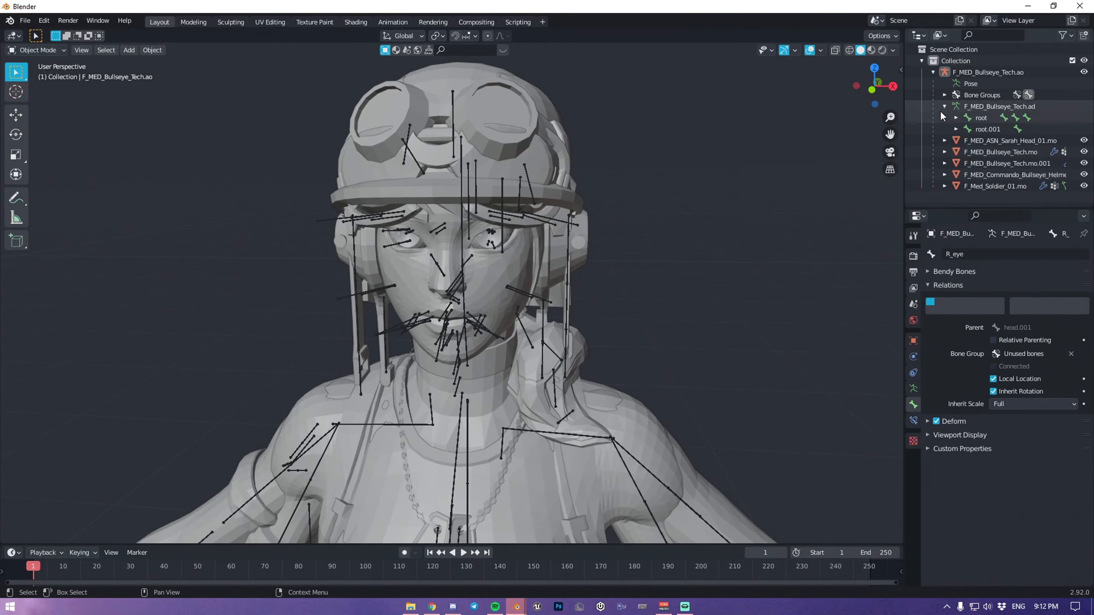
pyautogui.click(933, 72)
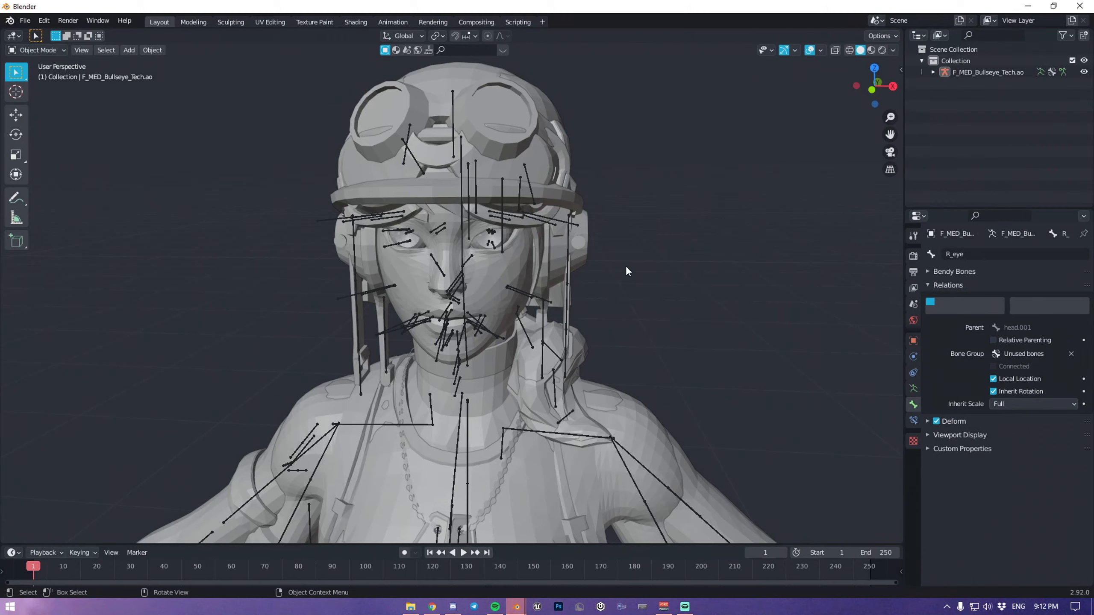
# Test-rotate the spine_05.001 bone in Pose Mode, undo the rotation, and return to Object Mode.
pyautogui.click(493, 273)
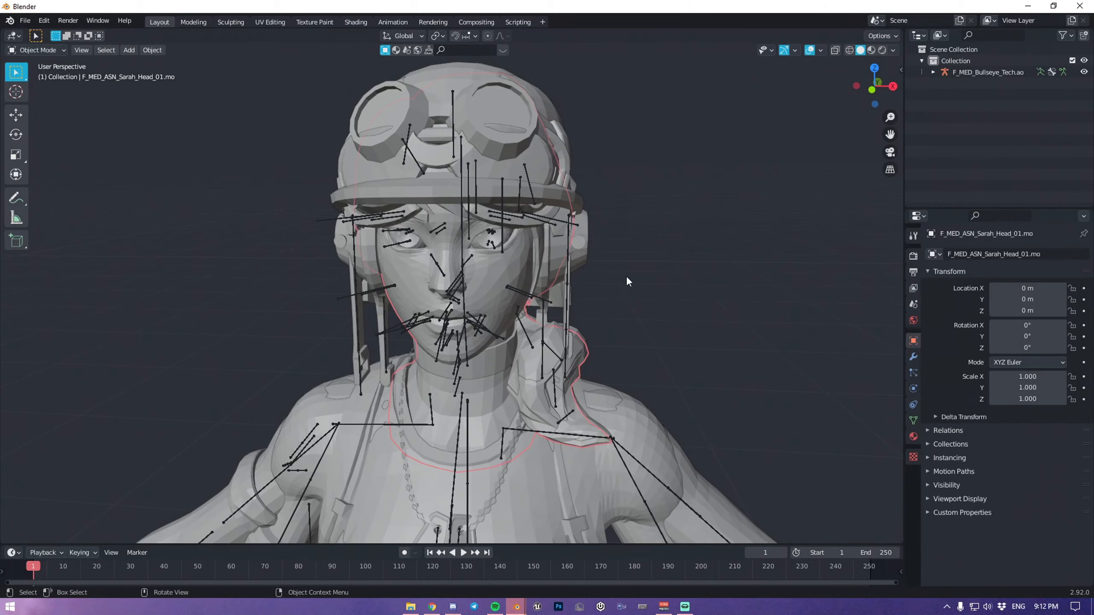
pyautogui.moveTo(470, 297); pyautogui.dragTo(505, 273, button='middle')
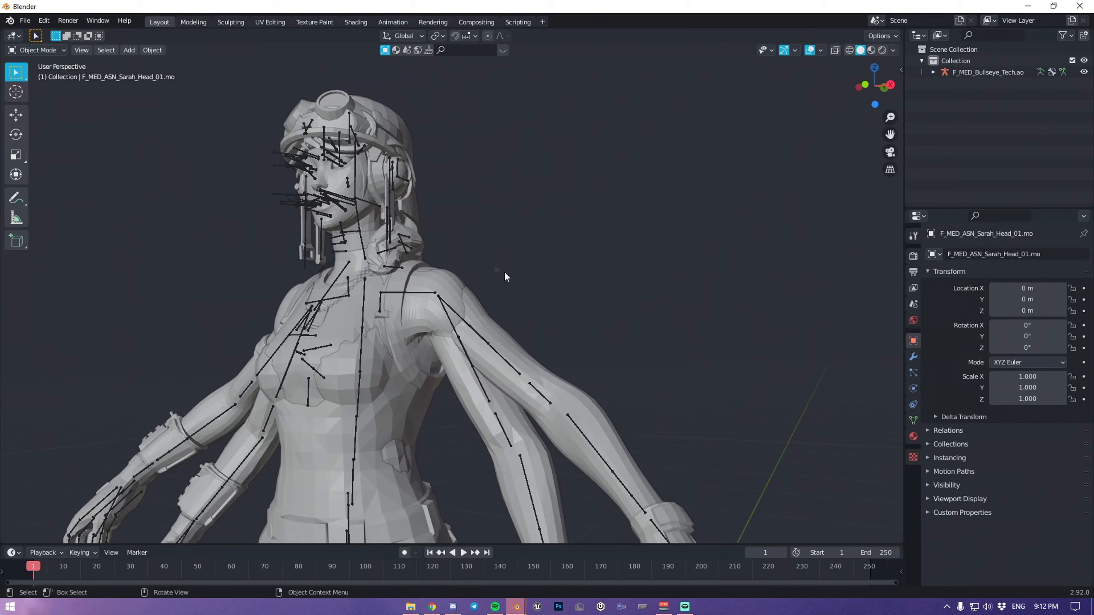
pyautogui.moveTo(560, 300); pyautogui.dragTo(525, 311, button='middle')
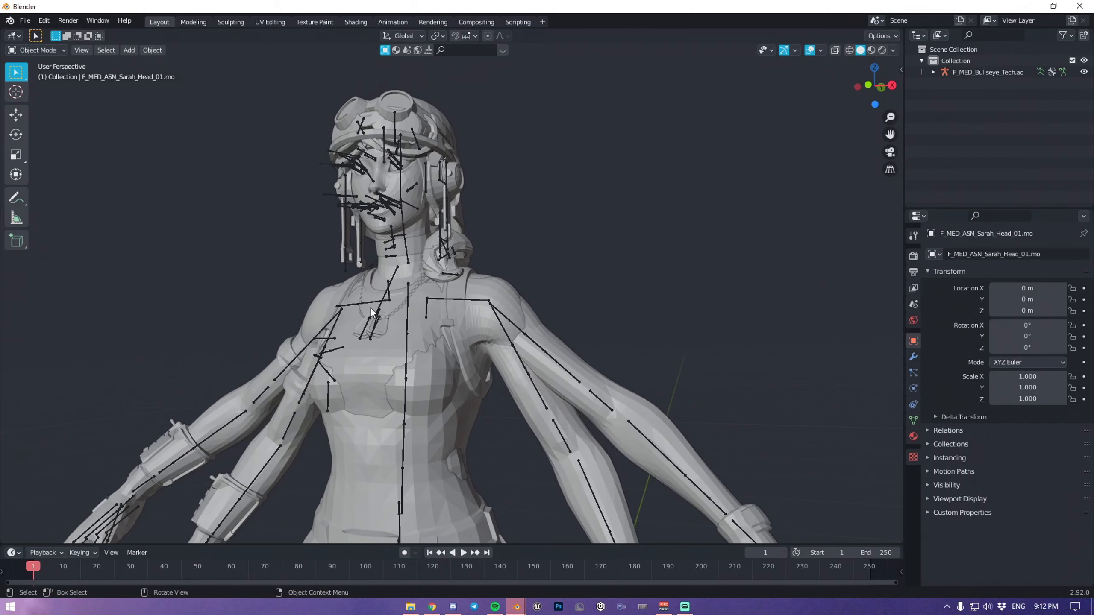
pyautogui.click(407, 334)
pyautogui.hotkey('ctrl', 'Tab')
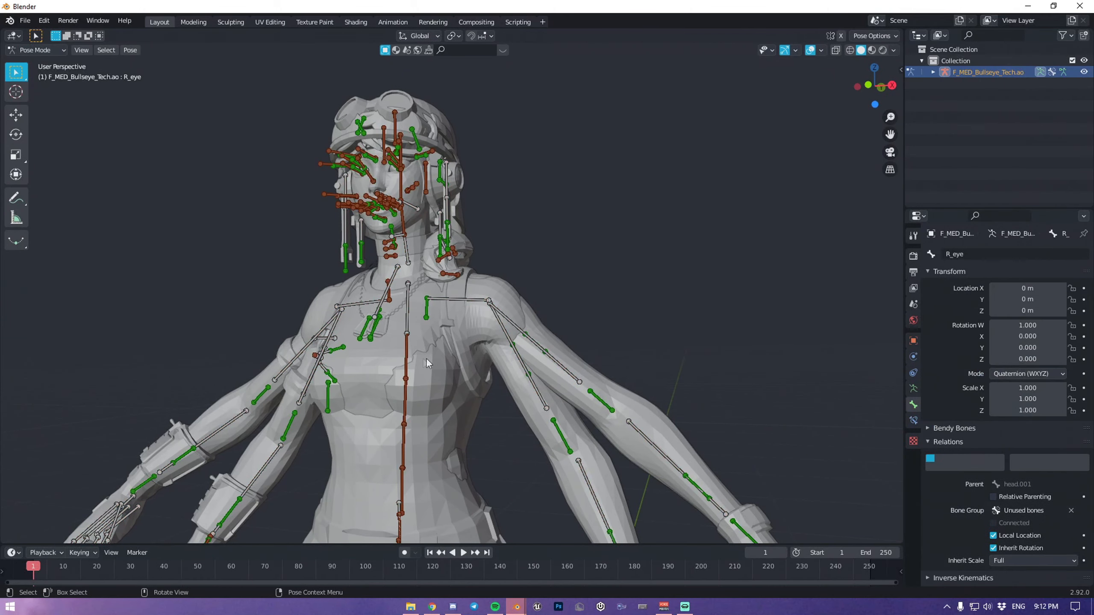
pyautogui.click(406, 356)
pyautogui.click(16, 135)
pyautogui.moveTo(403, 362); pyautogui.dragTo(424, 306)
pyautogui.rightClick(448, 308)
pyautogui.click(413, 304)
pyautogui.click(411, 303)
pyautogui.rightClick(424, 306)
pyautogui.hotkey('ctrl', 'z')
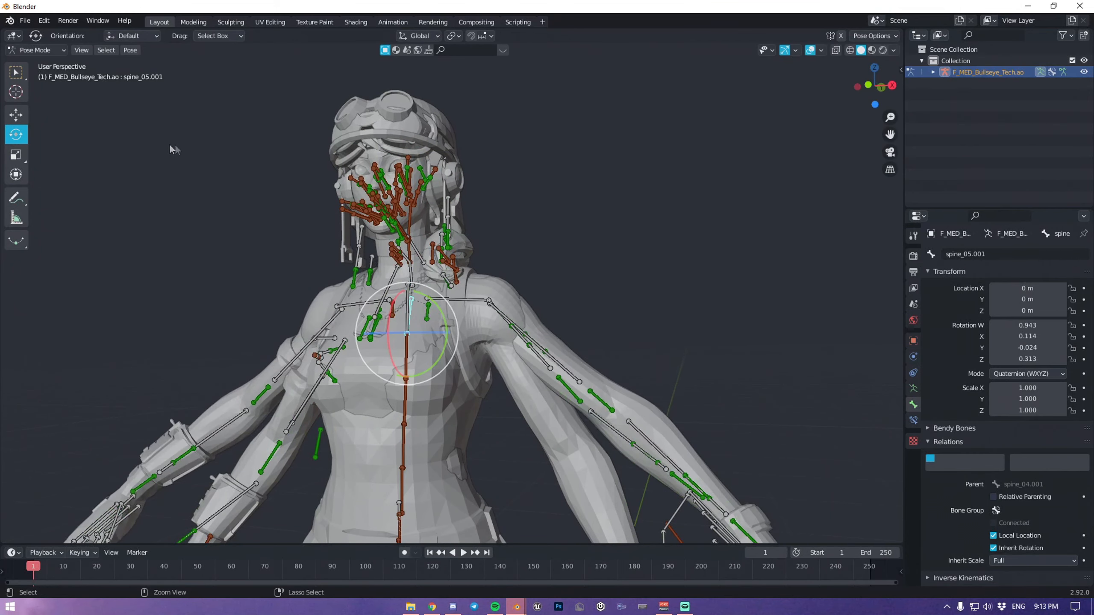
pyautogui.click(39, 49)
pyautogui.click(39, 69)
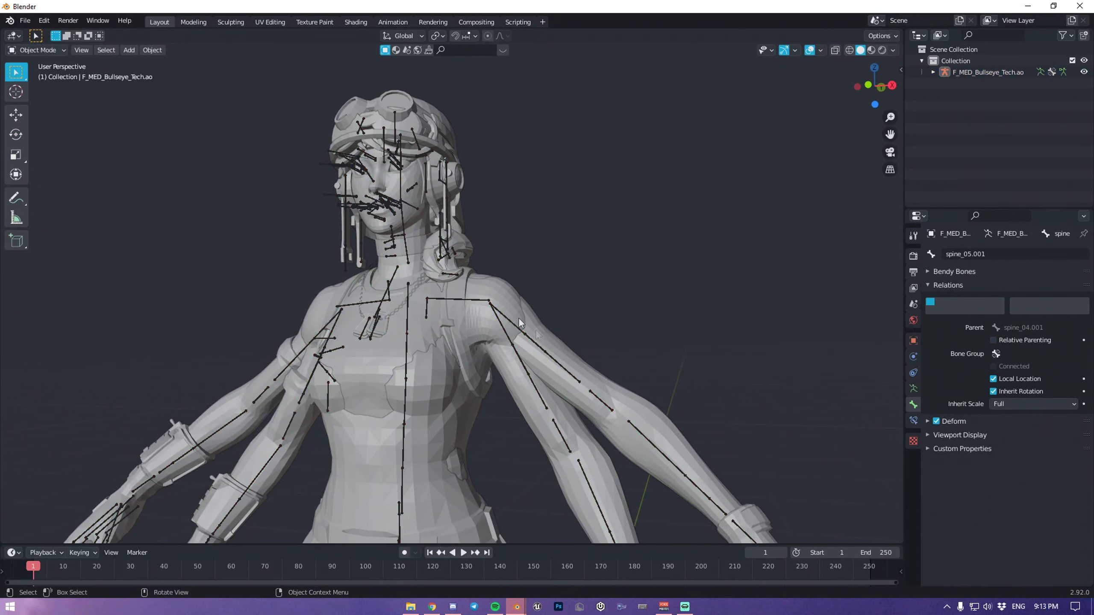
# Select the character's body, hair and helmet meshes and apply smooth shading to them.
pyautogui.scroll(-3, 521, 376)
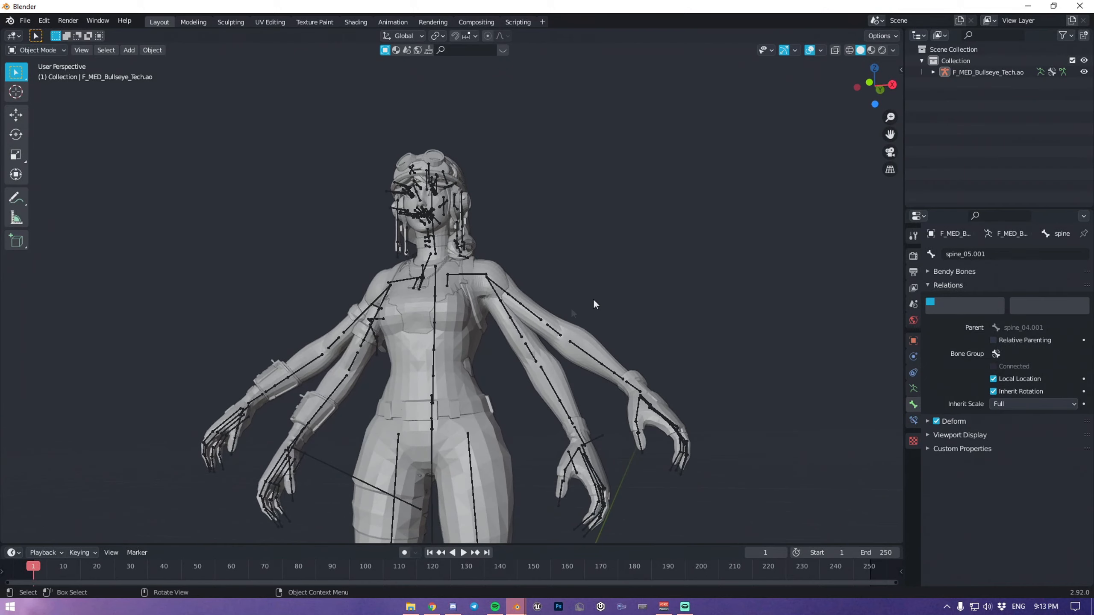
pyautogui.click(478, 361)
pyautogui.scroll(3, 501, 315)
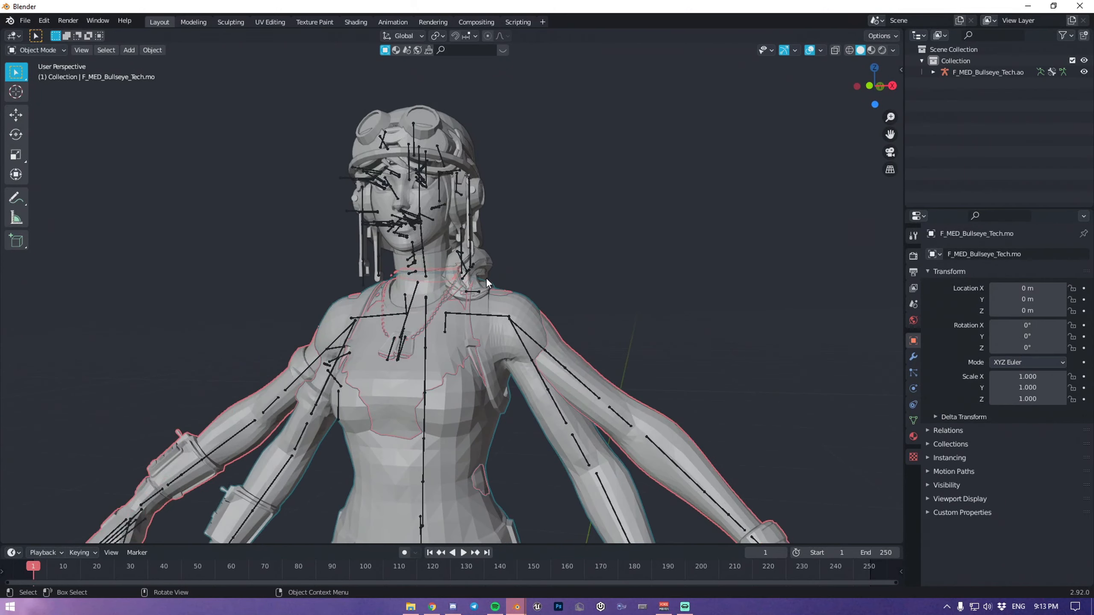
pyautogui.click(478, 203)
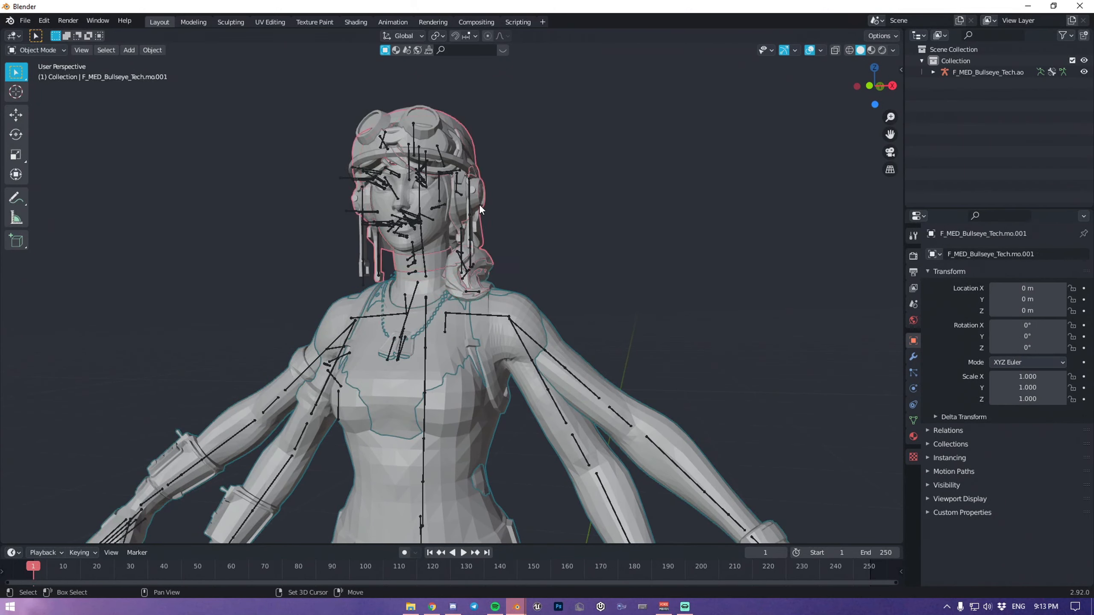
pyautogui.click(456, 150)
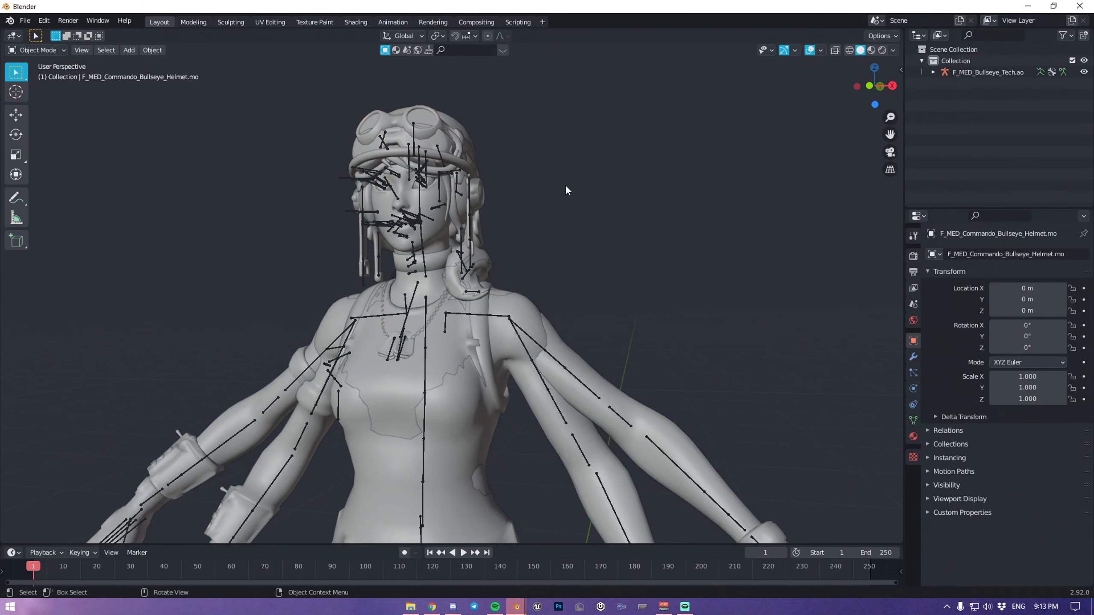
# Set the F_Med_Soldier_01.mo Armature modifier's object to F_MED_Bullseye_Tech.ao and enable Preserve Volume.
pyautogui.click(516, 409)
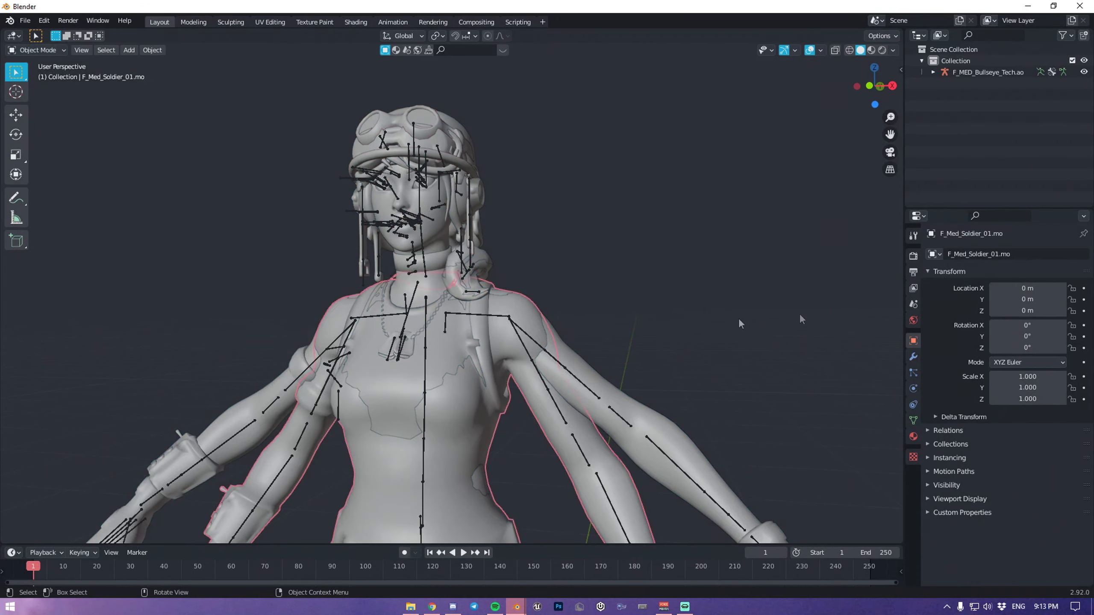
pyautogui.click(914, 359)
pyautogui.click(929, 273)
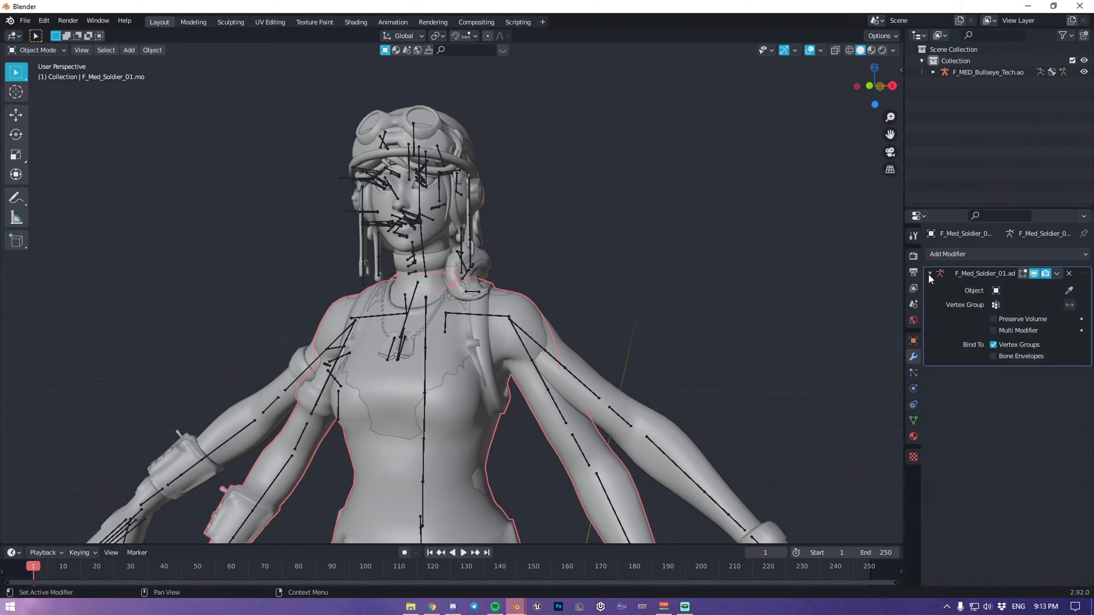
pyautogui.click(1033, 292)
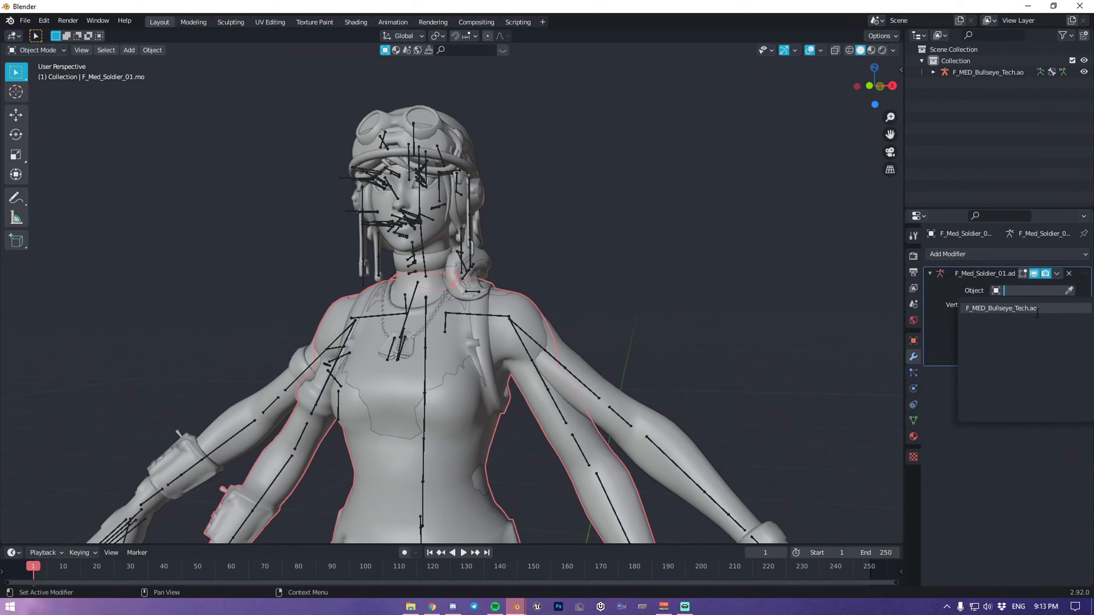
pyautogui.click(1004, 308)
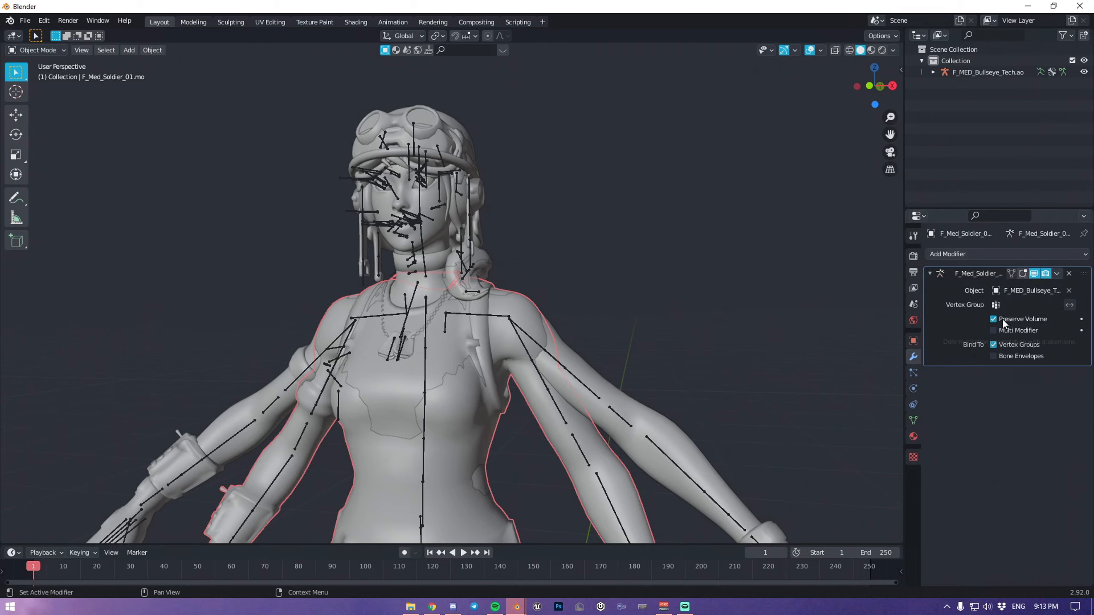
# Enable Preserve Volume on F_MED_Bullseye_Tech.mo and target the hair mesh's Armature modifier to F_MED_Bullseye_Tech.ao.
pyautogui.click(561, 340)
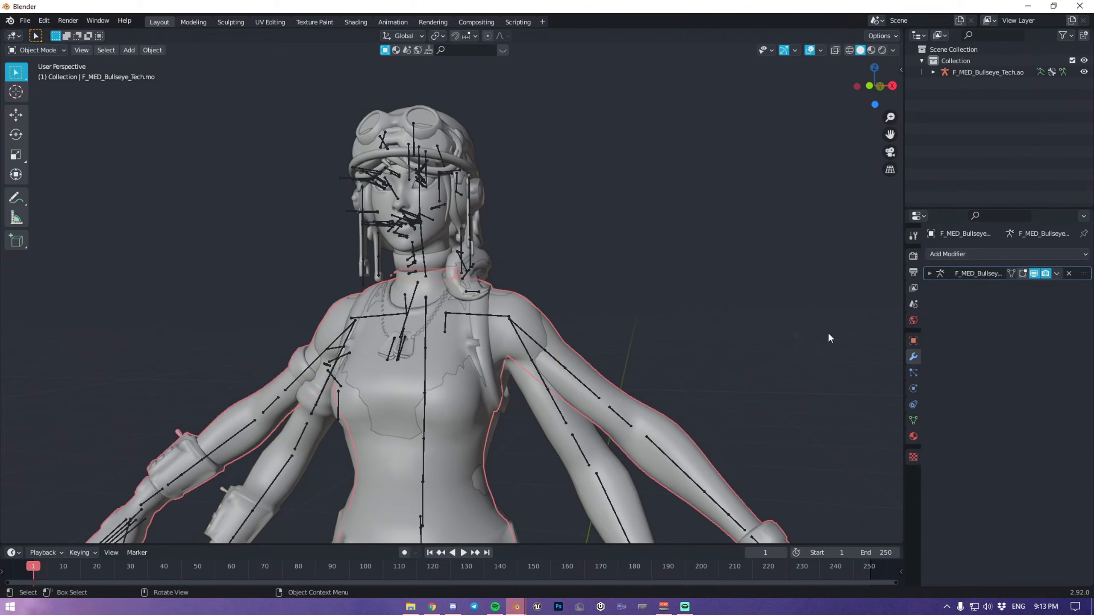
pyautogui.click(930, 273)
pyautogui.click(996, 320)
pyautogui.click(996, 291)
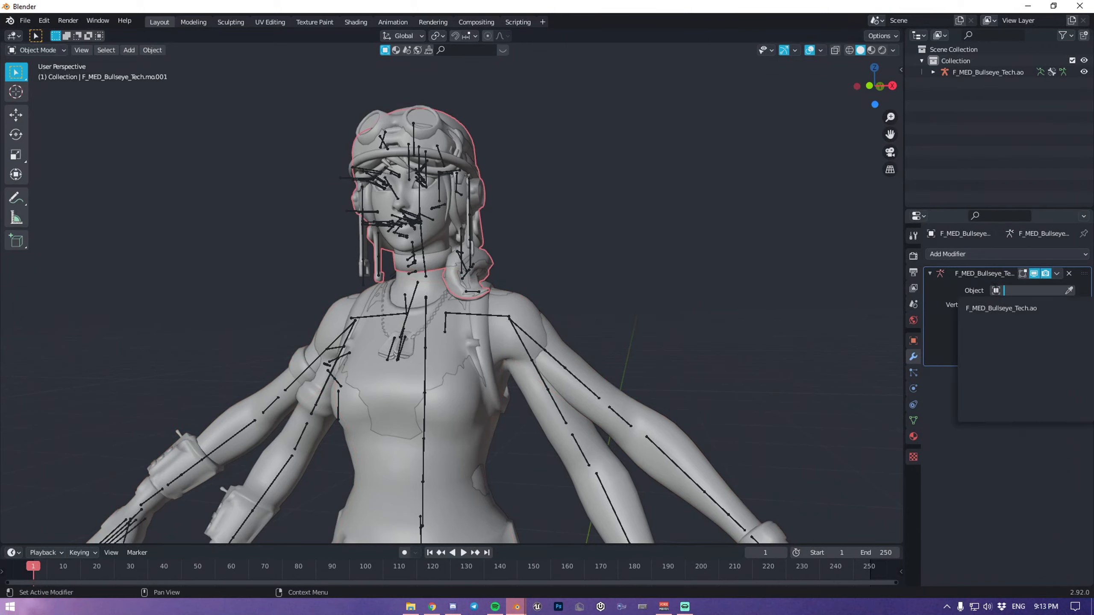
pyautogui.click(1001, 308)
pyautogui.click(929, 274)
# Enable Preserve Volume on the head mesh's Armature modifier and open the helmet mesh's Armature modifier settings.
pyautogui.click(431, 201)
pyautogui.click(430, 200)
pyautogui.click(930, 274)
pyautogui.click(995, 320)
pyautogui.click(930, 273)
pyautogui.click(434, 192)
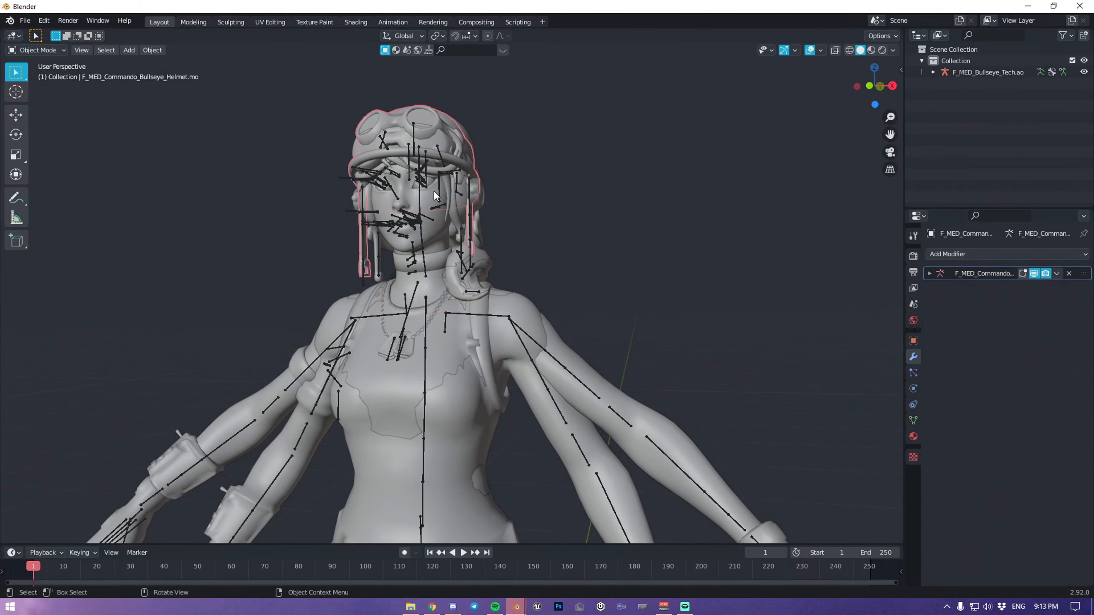
pyautogui.click(930, 274)
pyautogui.click(450, 210)
pyautogui.click(451, 210)
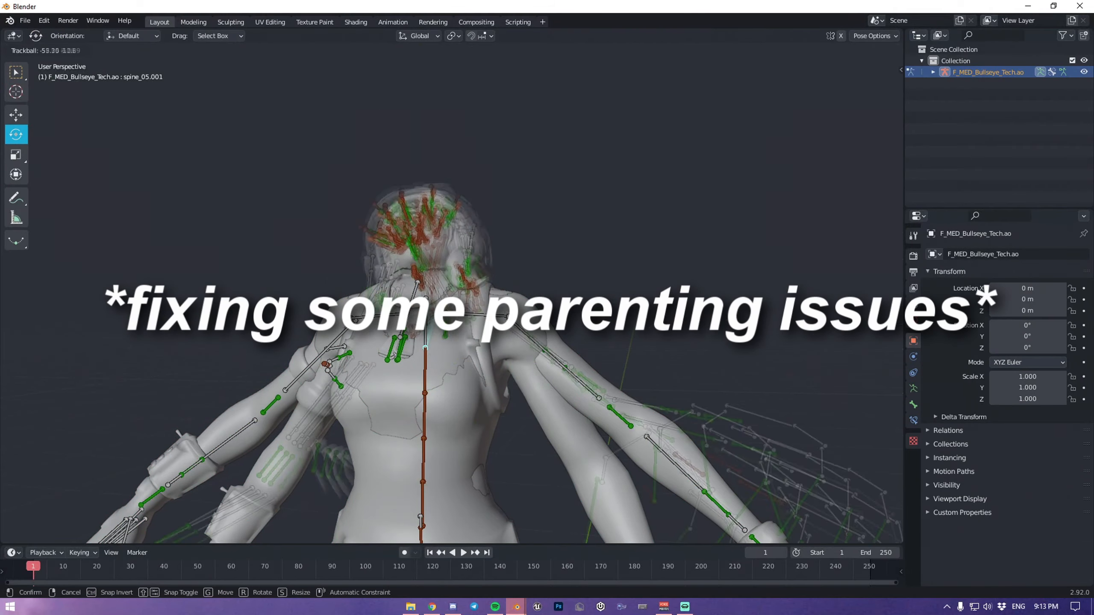
# Test-rotate spine_05.001 and a lower spine bone in Pose Mode, undoing each rotation.
pyautogui.moveTo(424, 351); pyautogui.dragTo(413, 371)
pyautogui.hotkey('ctrl', 'z')
pyautogui.click(423, 460)
pyautogui.moveTo(422, 465); pyautogui.dragTo(401, 410)
pyautogui.hotkey('ctrl', 'z')
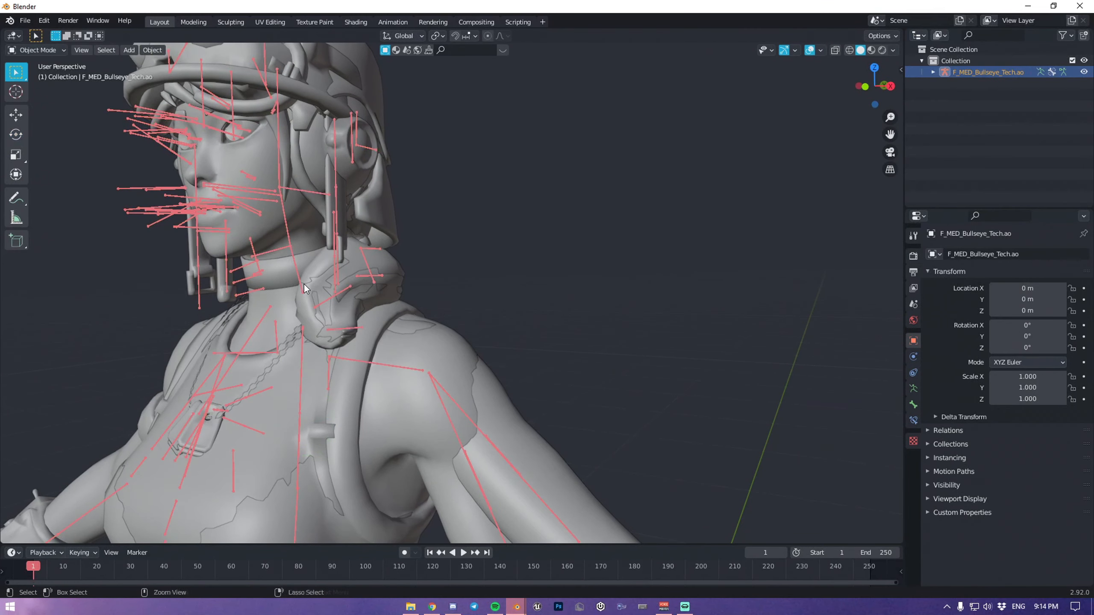
# Parent the neck_01 bone to spine_05 in Edit Mode, then test the spine_05.001 bone in Pose Mode.
pyautogui.press('Tab')
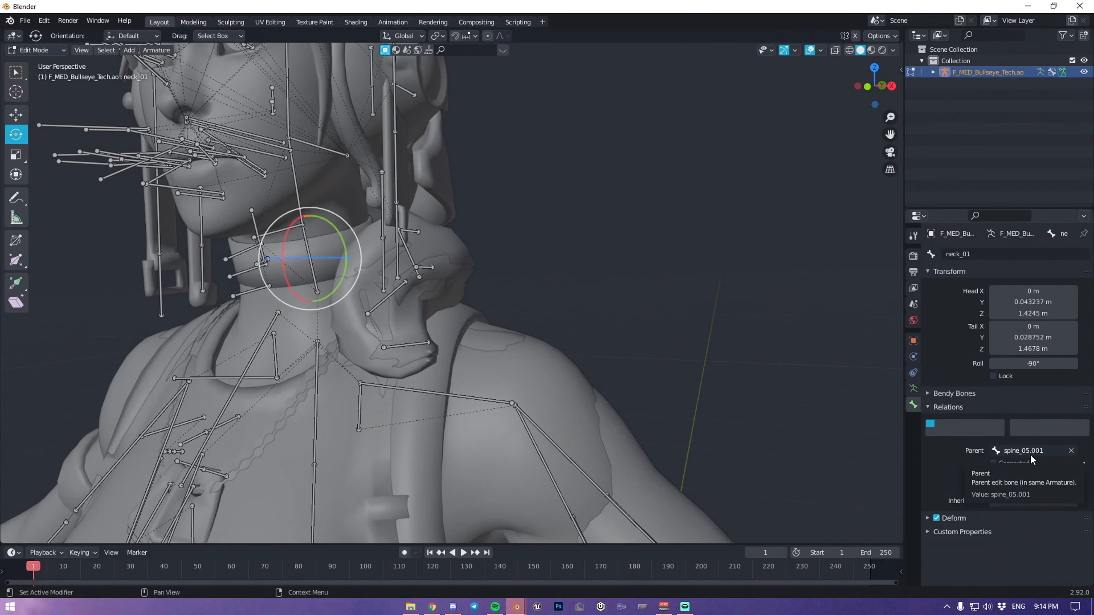
pyautogui.click(1032, 451)
pyautogui.write('spine')
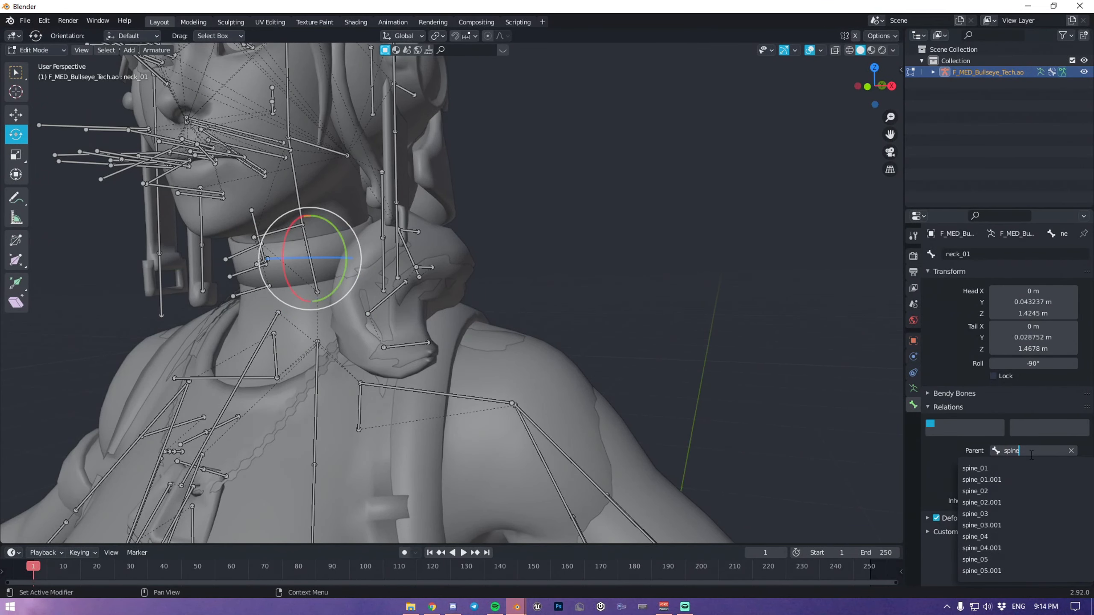
pyautogui.click(978, 559)
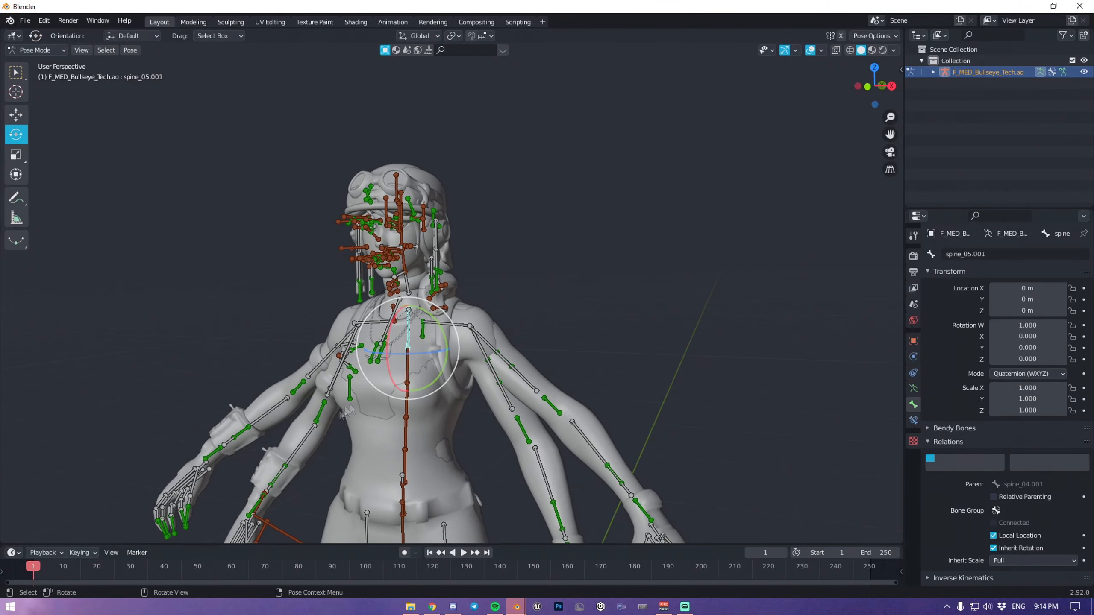
pyautogui.moveTo(425, 323); pyautogui.dragTo(496, 320)
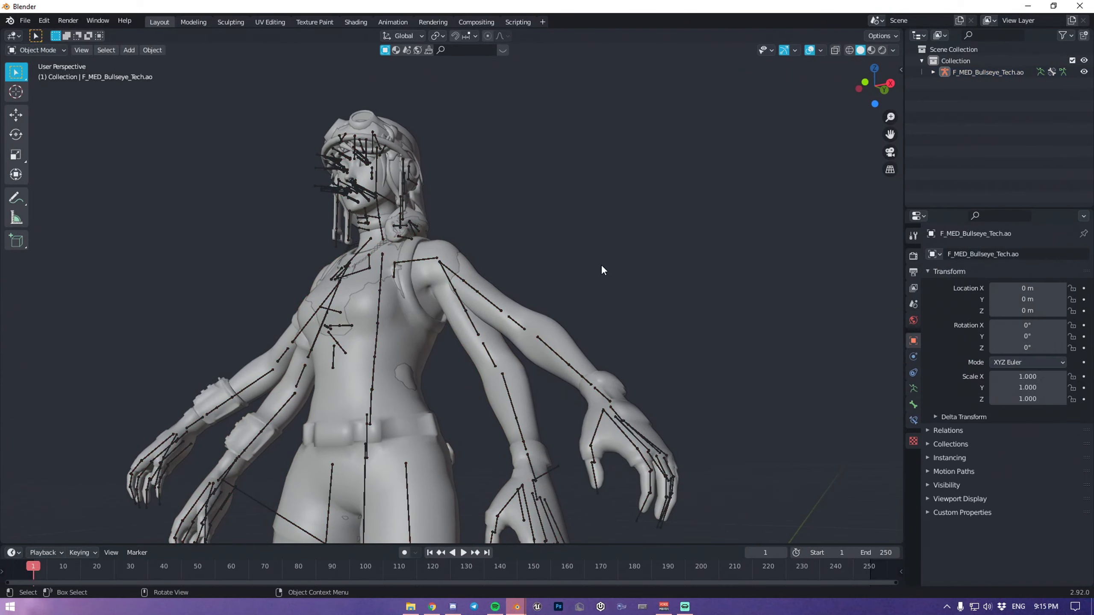
# Examine the overlapping body meshes by selecting them one after another in the viewport.
pyautogui.moveTo(485, 301); pyautogui.dragTo(537, 335, button='middle')
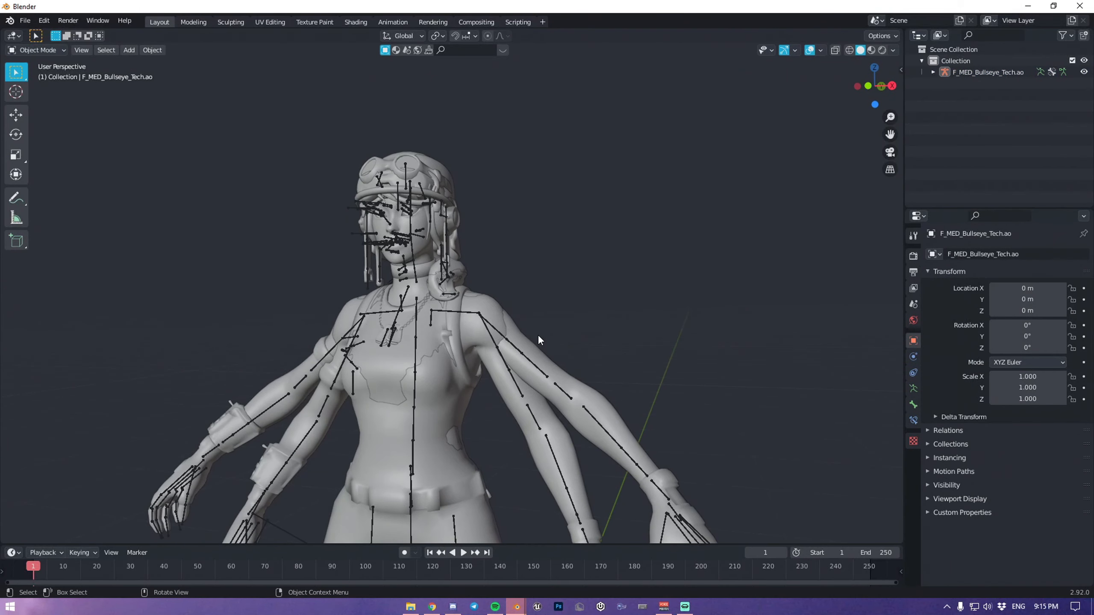
pyautogui.keyDown('shift'); pyautogui.moveTo(540, 338); pyautogui.dragTo(502, 251, button='middle'); pyautogui.keyUp('shift')
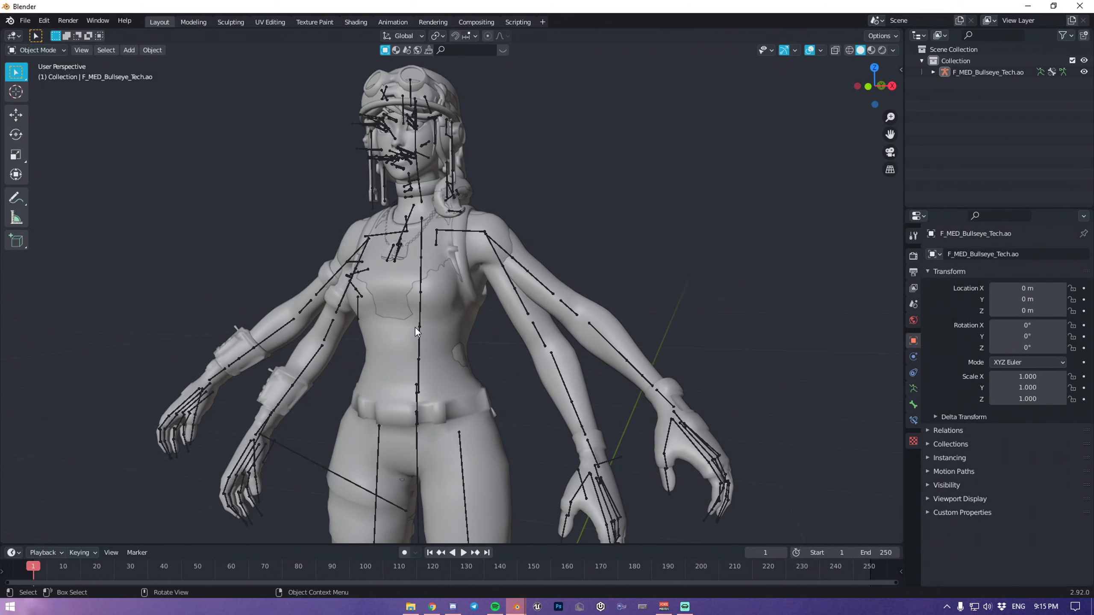
pyautogui.click(519, 307)
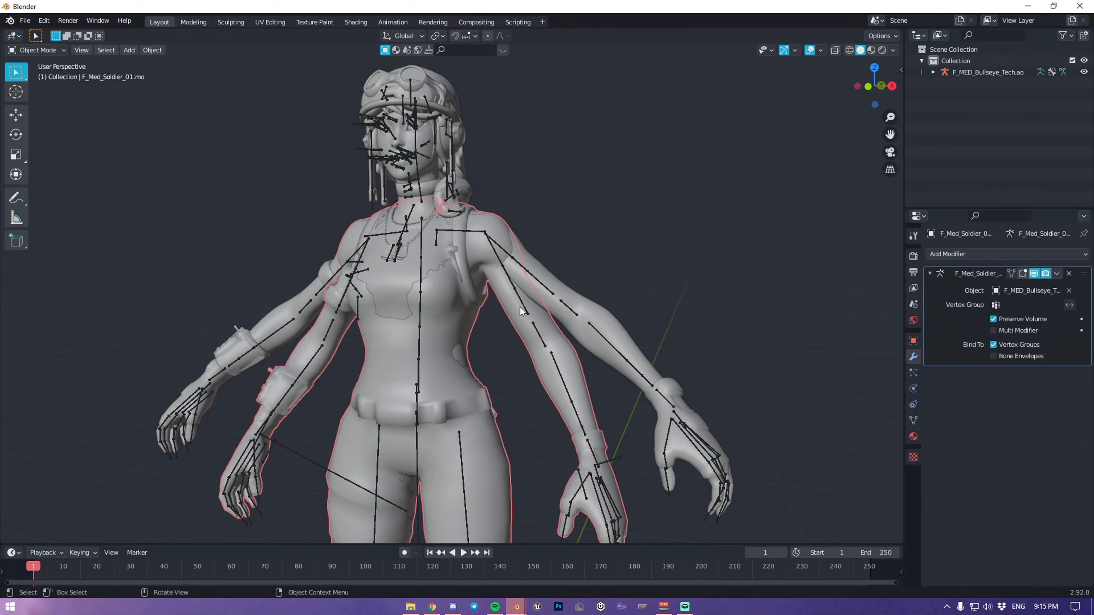
pyautogui.click(560, 273)
pyautogui.click(519, 294)
pyautogui.click(522, 292)
pyautogui.click(549, 268)
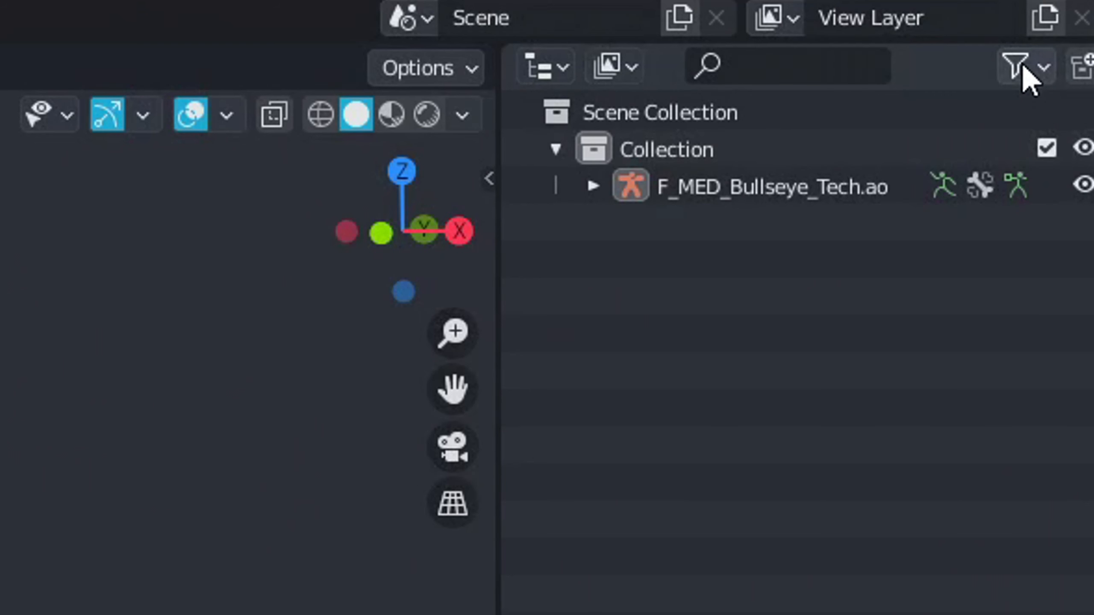
# Show the viewport-disable and render-disable toggles in the outliner and expand the armature's hierarchy.
pyautogui.click(1064, 36)
pyautogui.click(837, 186)
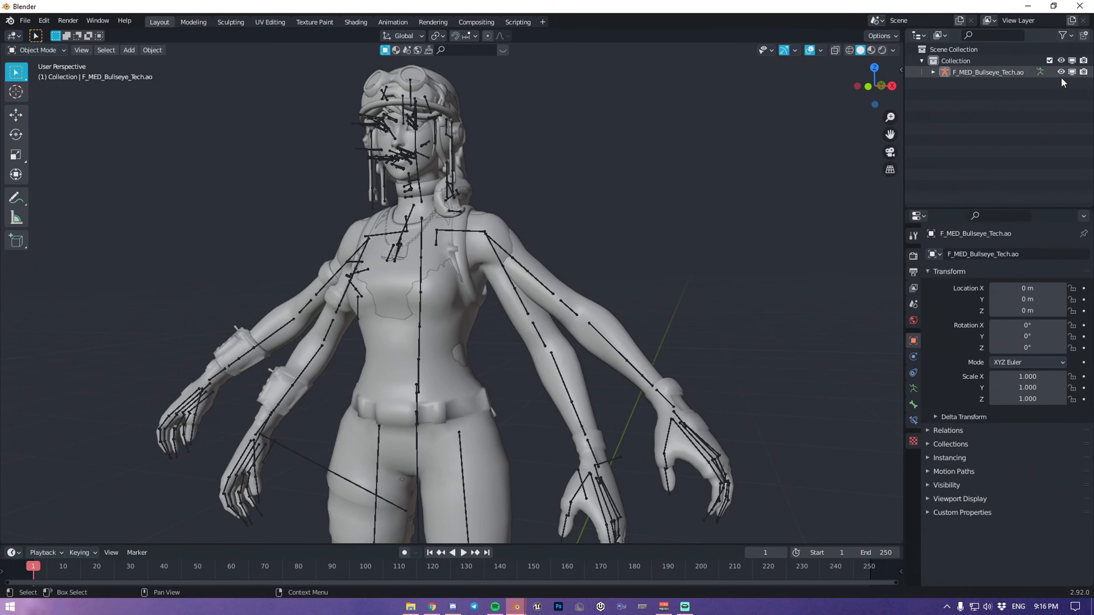
pyautogui.click(933, 72)
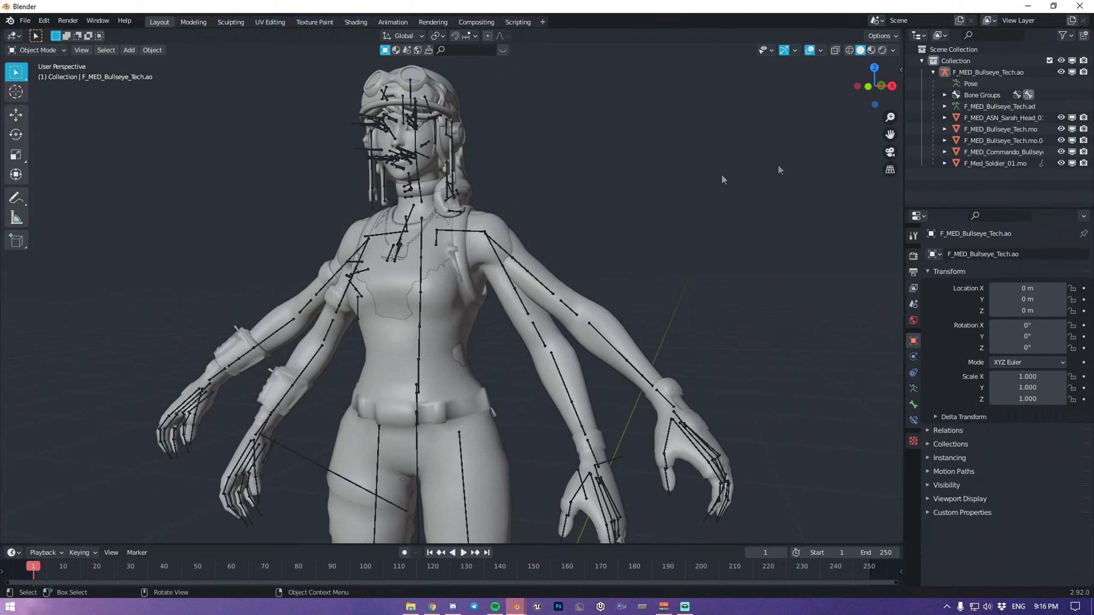
# Select the F_MED_Bullseye_Tech.ao armature and add a custom property to the object.
pyautogui.click(491, 236)
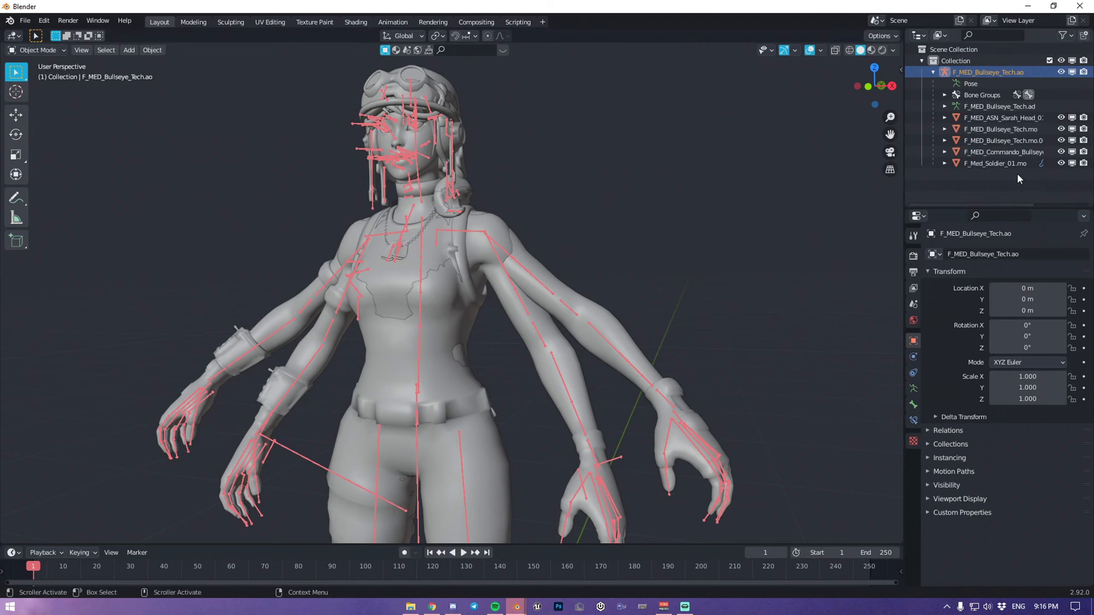
pyautogui.click(666, 302)
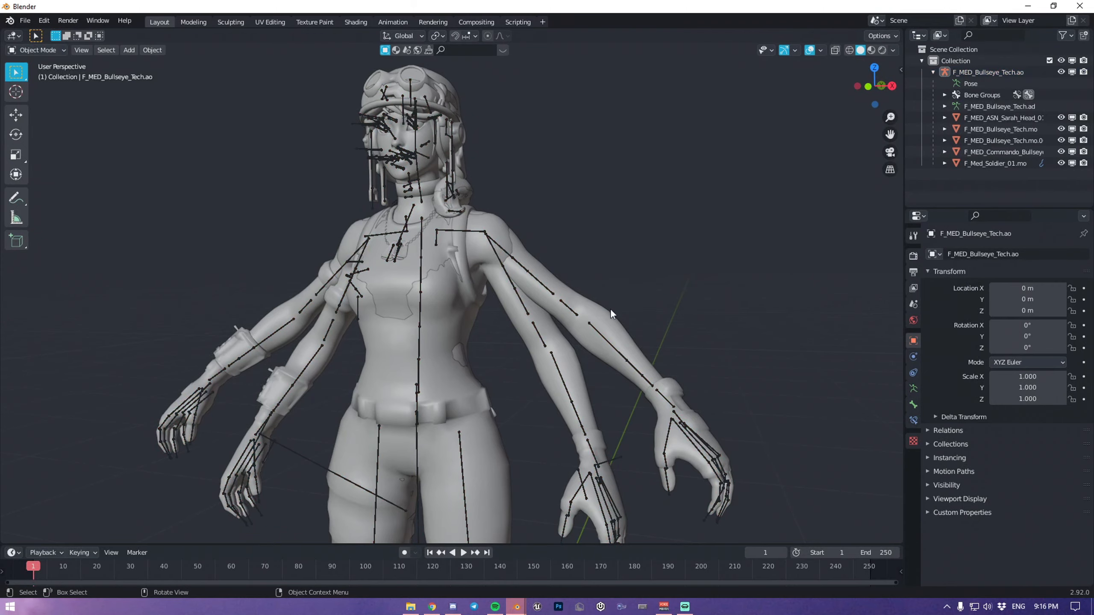
pyautogui.click(599, 330)
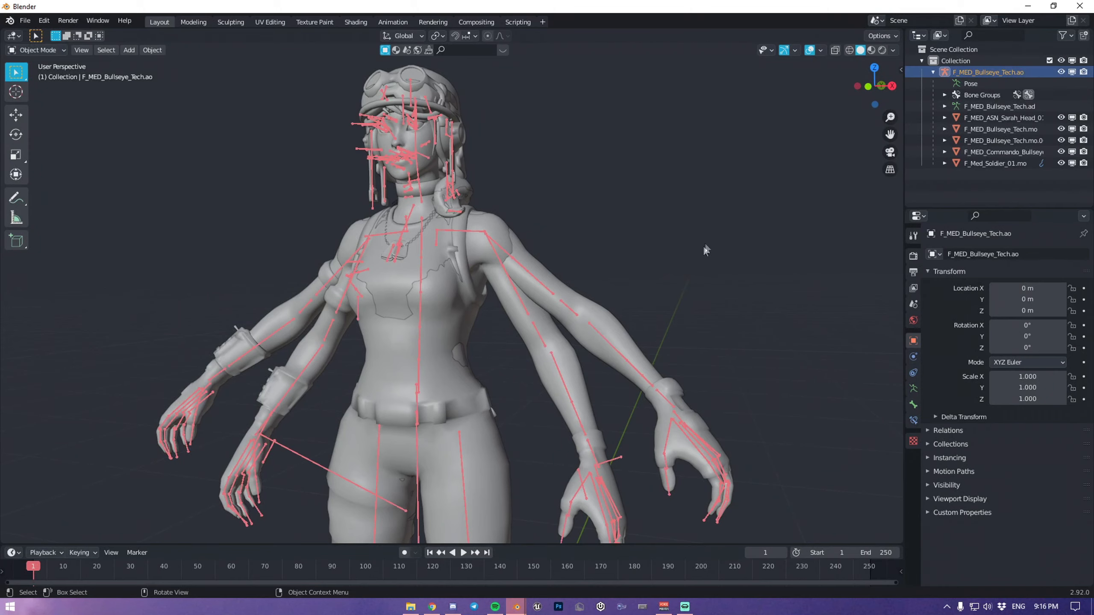
pyautogui.click(698, 240)
pyautogui.click(597, 329)
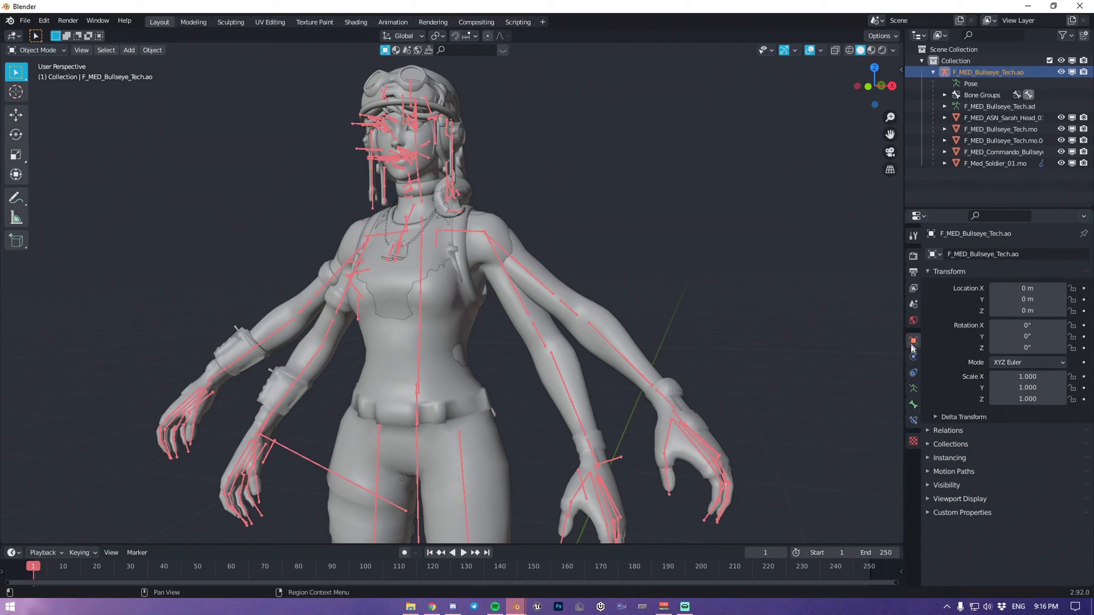
pyautogui.click(949, 511)
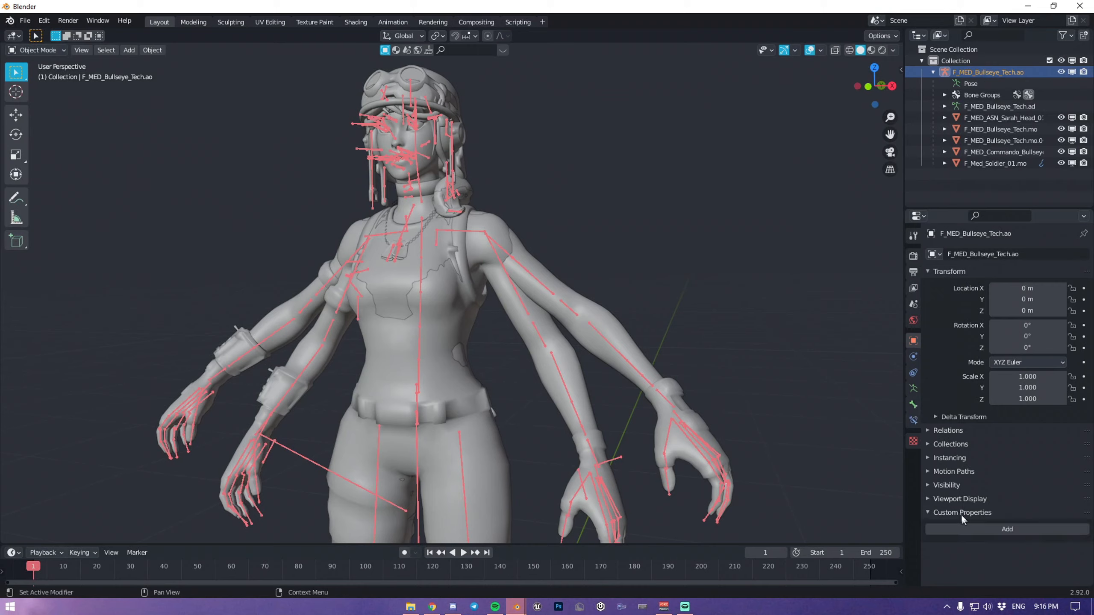
pyautogui.click(969, 528)
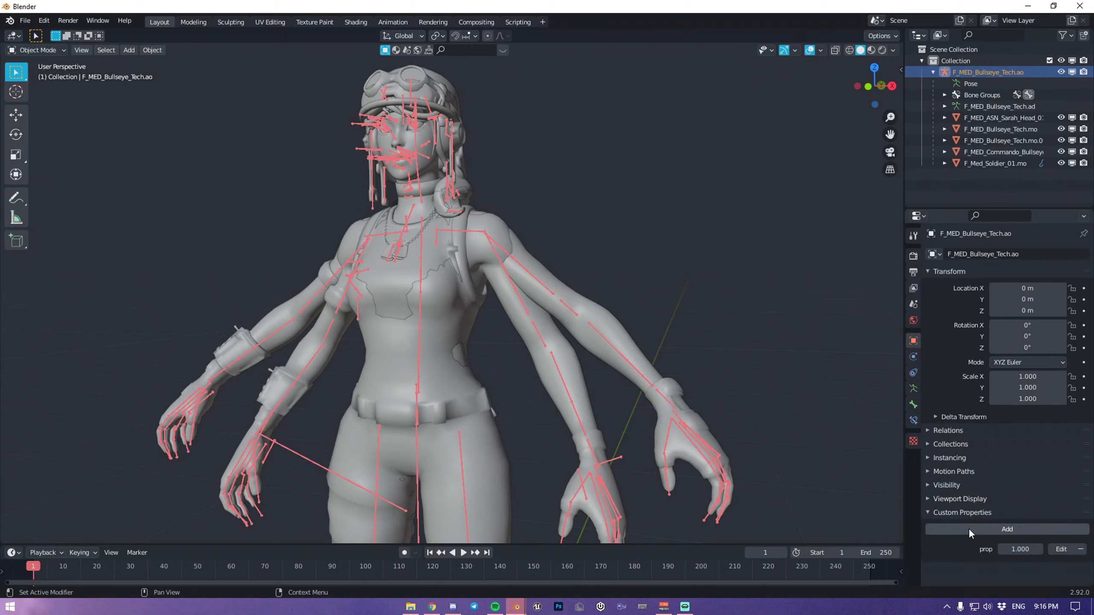
# Rename the armature's new custom property to Style.
pyautogui.click(1062, 550)
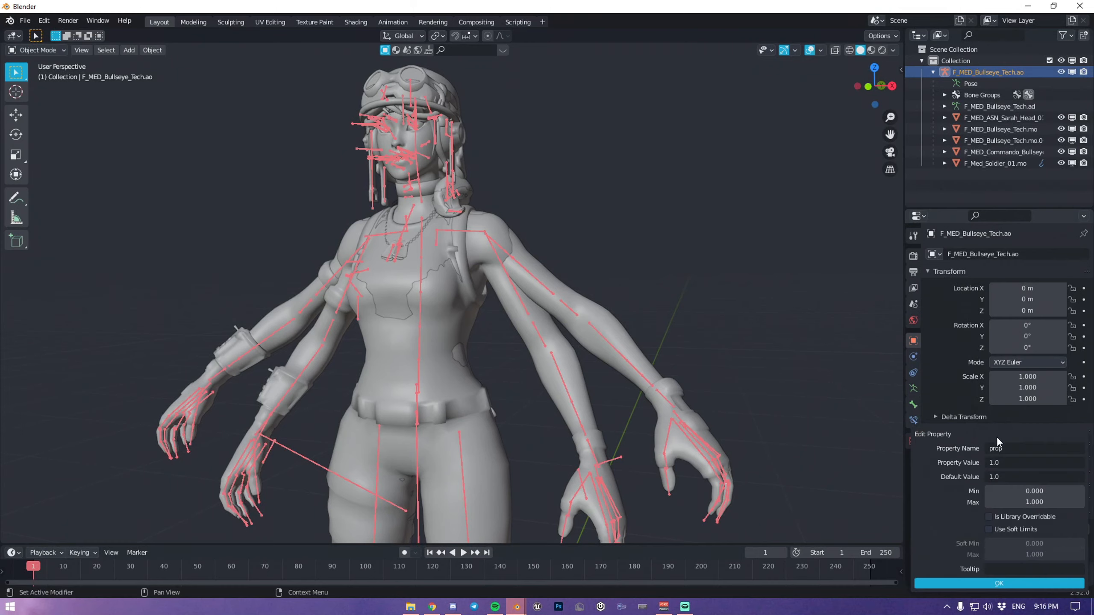
pyautogui.click(1034, 448)
pyautogui.write('Style')
pyautogui.press('Return')
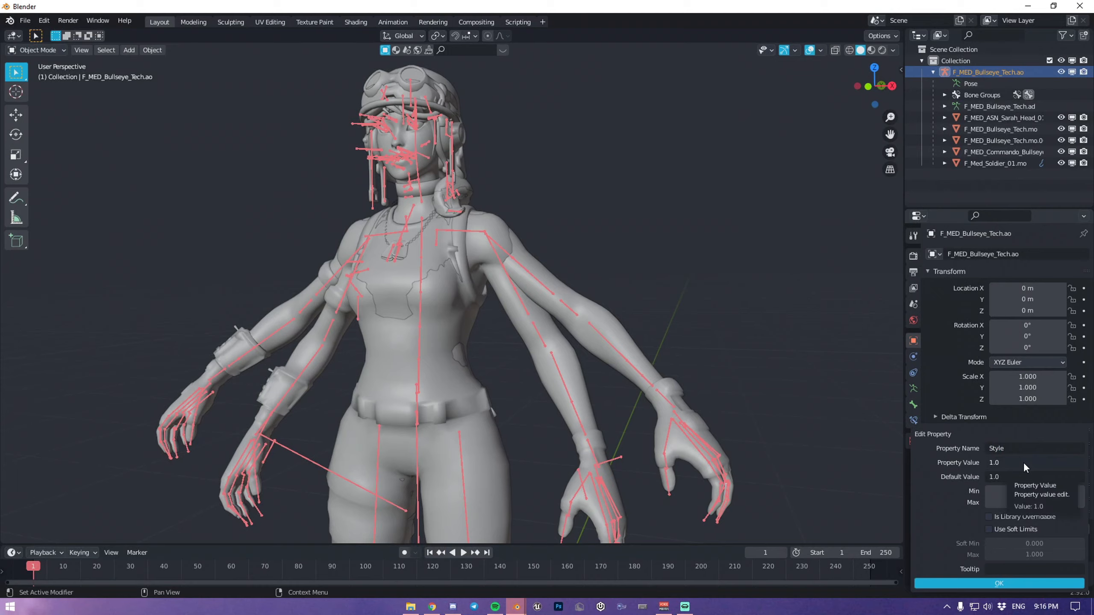
# Set both the property value and the default value of Style to the integer 1.
pyautogui.click(1024, 462)
pyautogui.write('1')
pyautogui.press('Return')
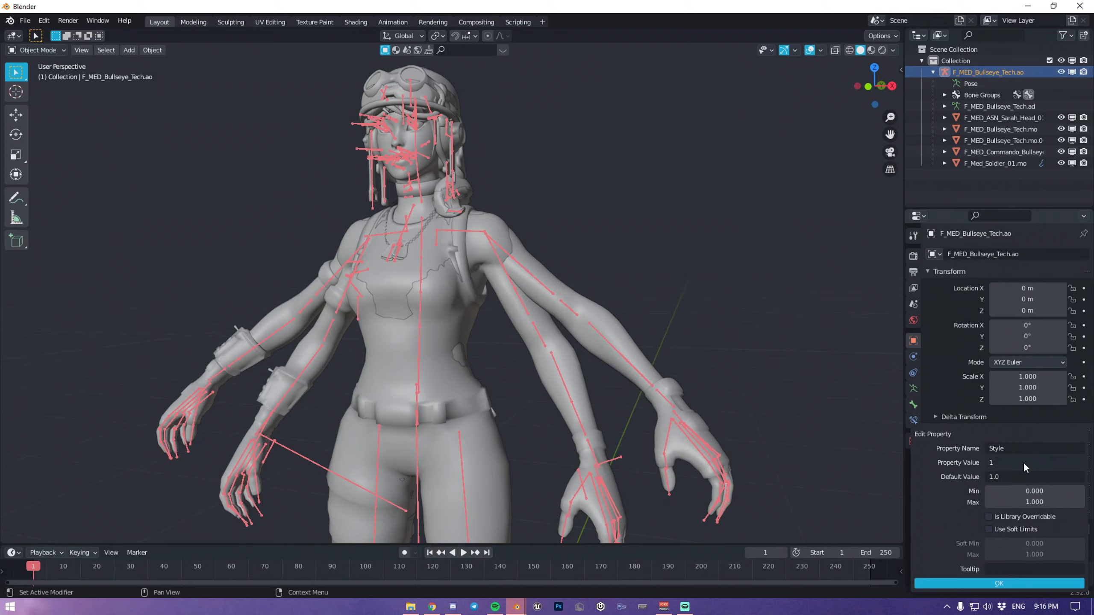
pyautogui.click(1024, 477)
pyautogui.write('1')
pyautogui.press('Return')
# Limit the Style property to a minimum of 1 and a maximum of 3, and set it to 3.
pyautogui.moveTo(1025, 488); pyautogui.dragTo(1045, 504)
pyautogui.click(1046, 504)
pyautogui.write('3')
pyautogui.press('Return')
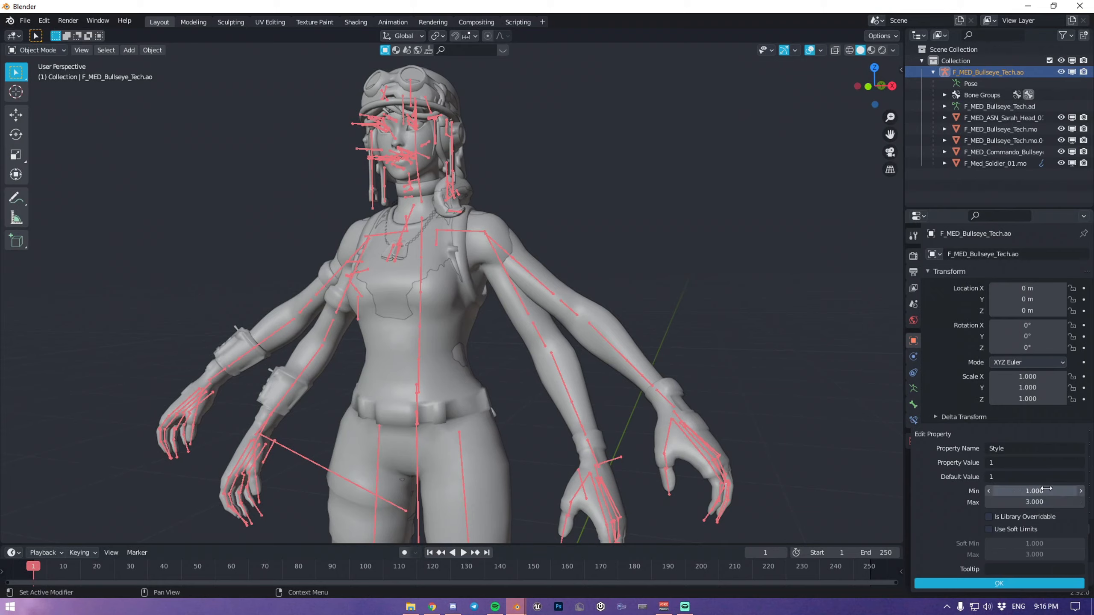
pyautogui.click(1019, 583)
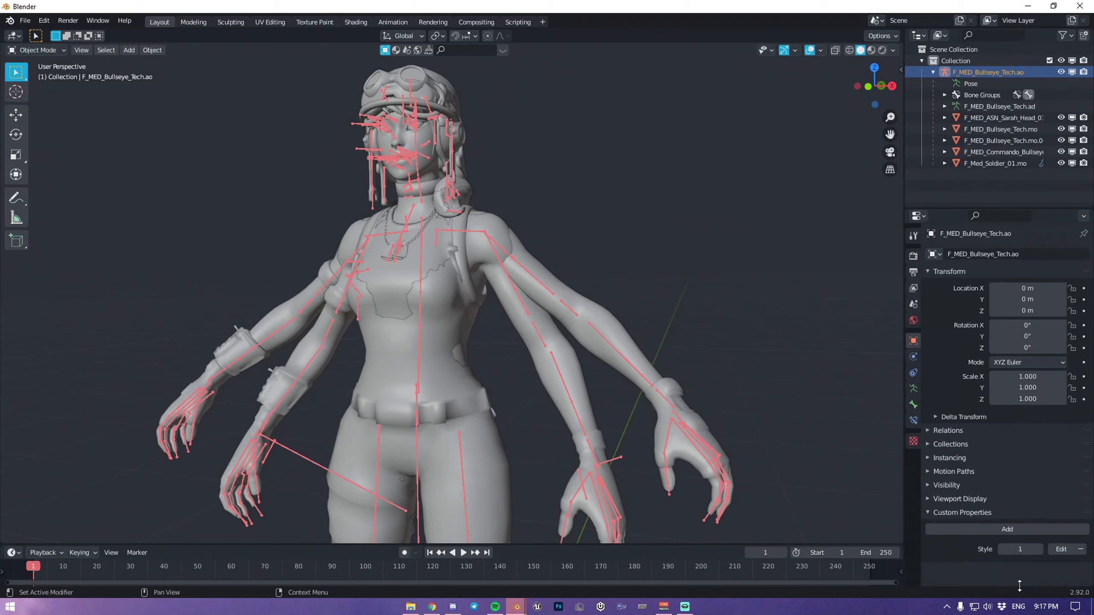
pyautogui.click(1040, 552)
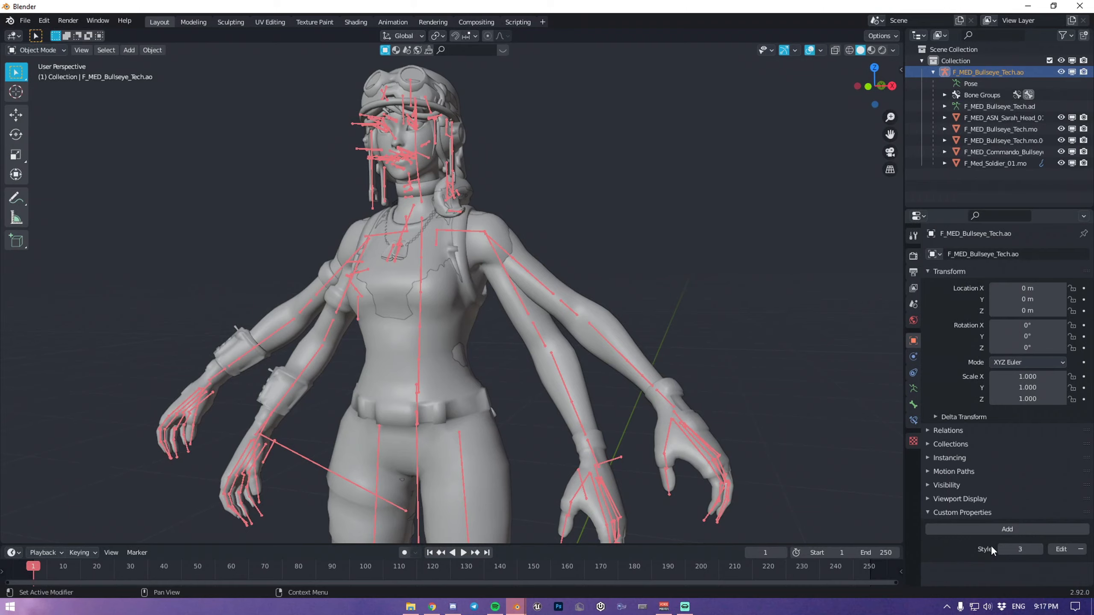
# Copy the Style property's data path, drive F_Med_Soldier_01.mo's viewport visibility with the expression (var < 1) or (var > 2), and test it up to Style 3.
pyautogui.rightClick(1021, 548)
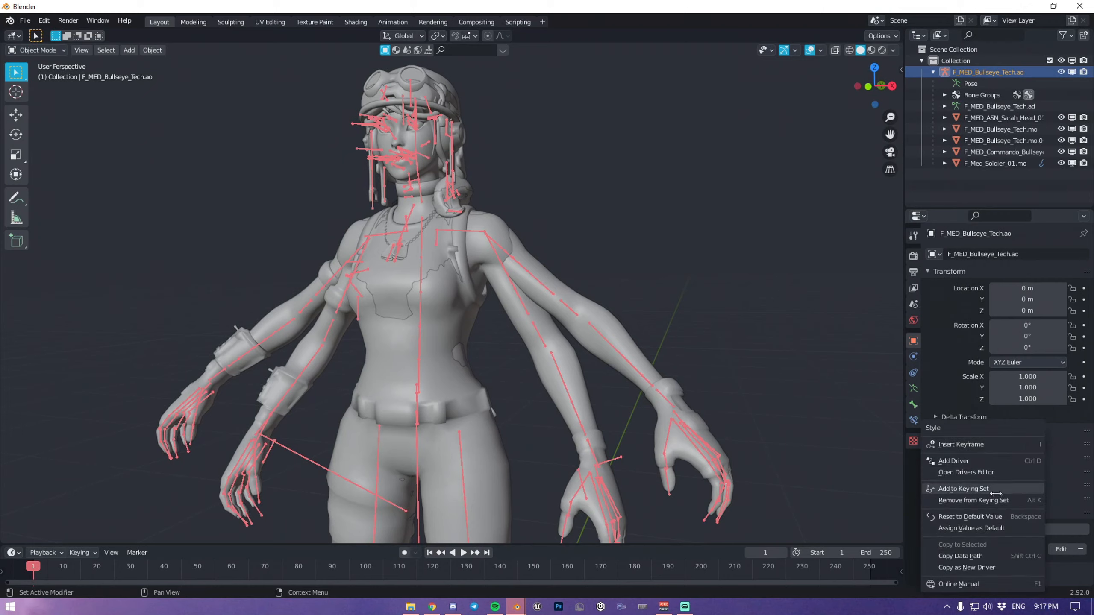
pyautogui.click(986, 556)
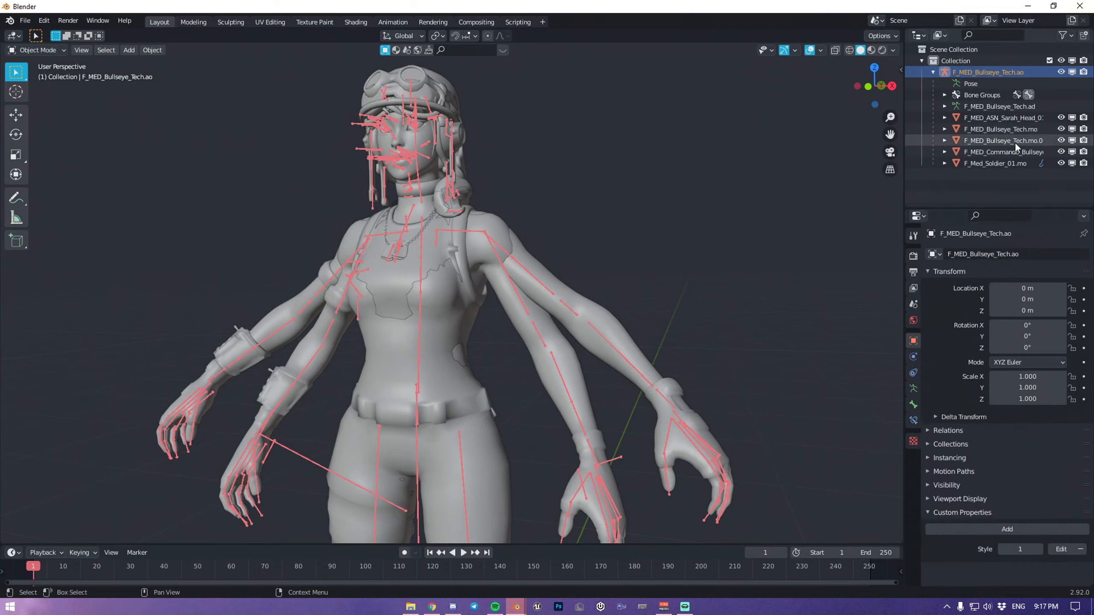
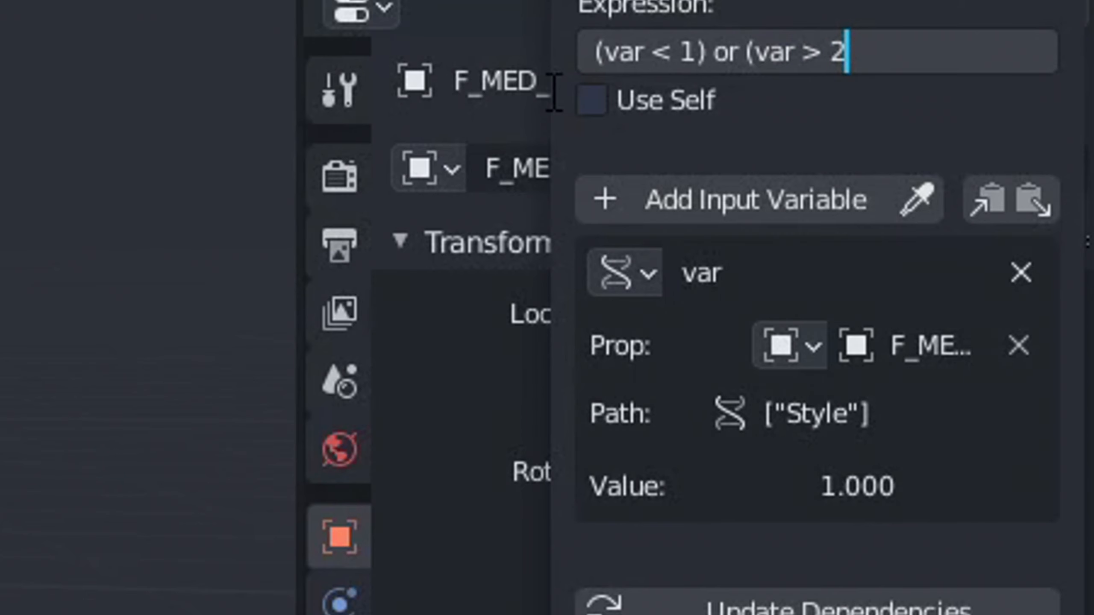
pyautogui.write(')')
pyautogui.press('Return')
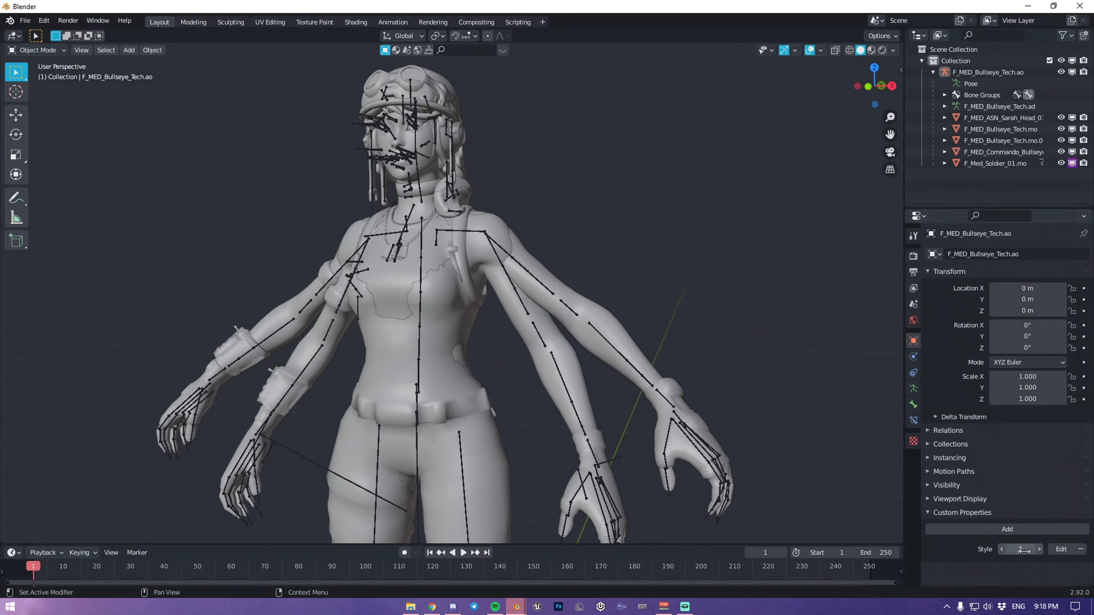
pyautogui.click(1005, 551)
pyautogui.click(1041, 549)
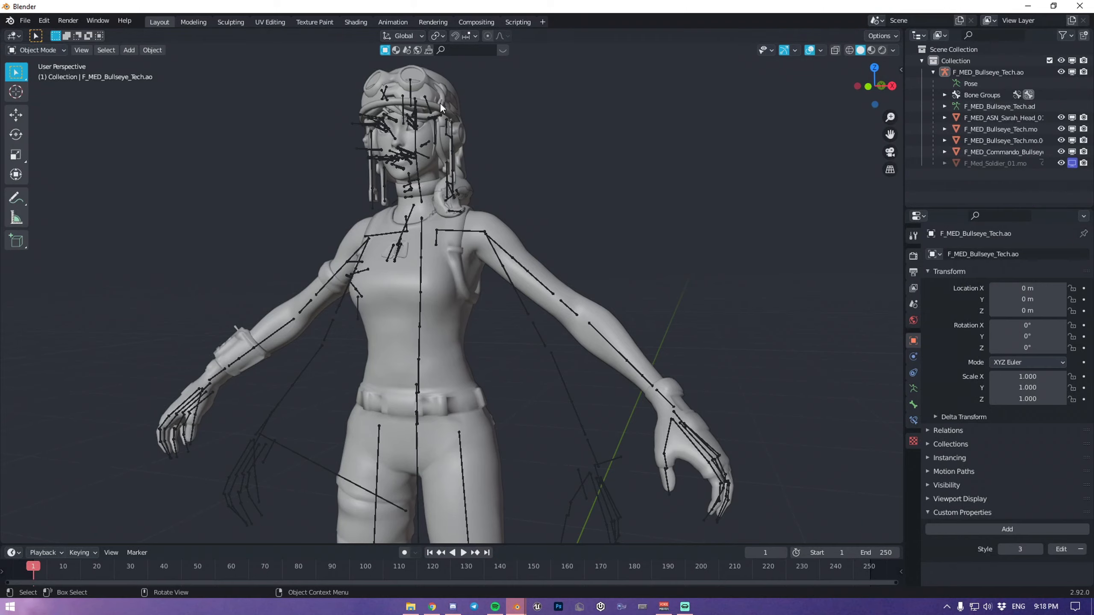
# Copy the viewport visibility driver from F_Med_Soldier_01.mo to the F_MED_Commando_Bullseye mesh and test it with Style at 2 and 3.
pyautogui.rightClick(1073, 163)
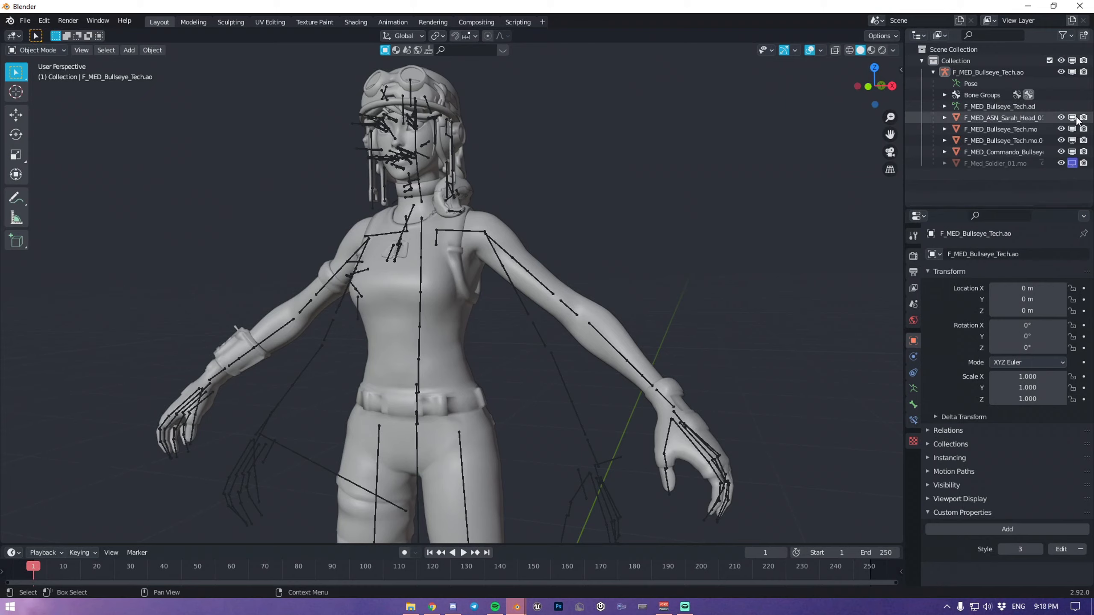
pyautogui.rightClick(1072, 152)
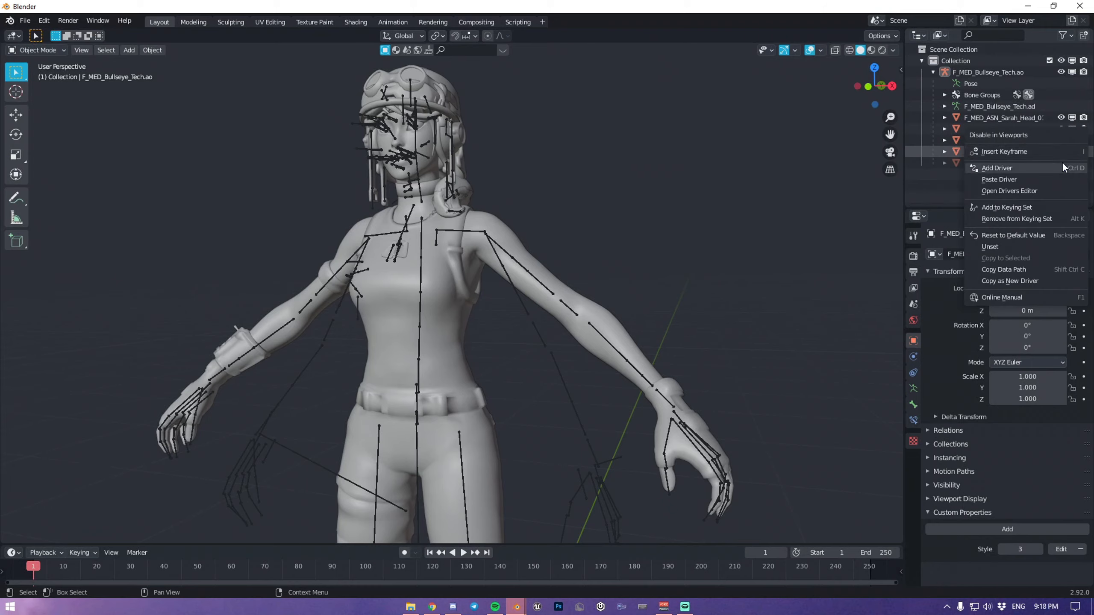
pyautogui.click(1062, 179)
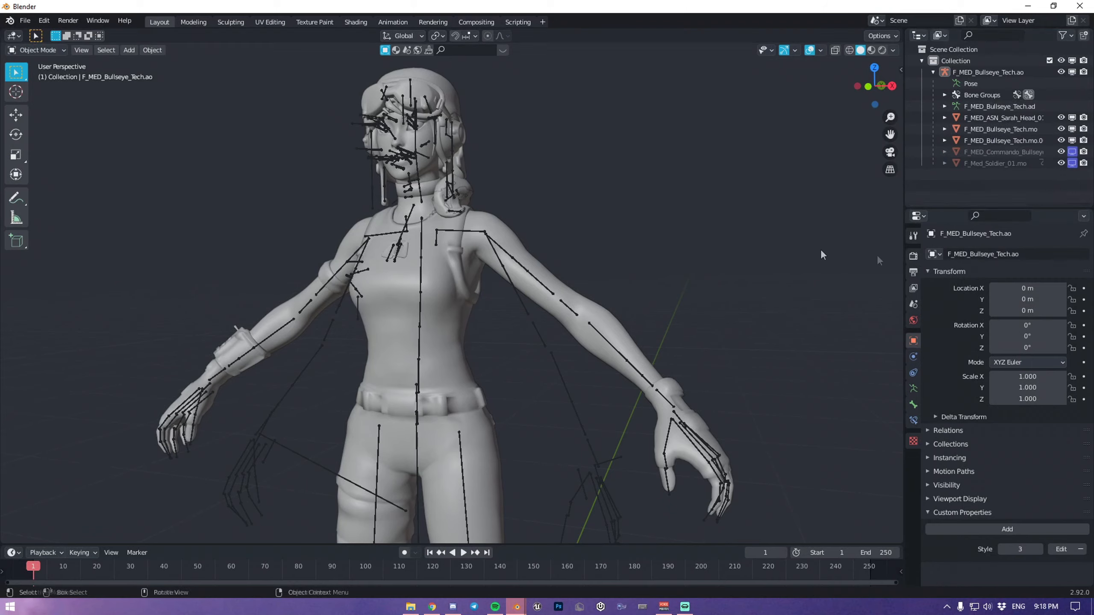
pyautogui.click(1002, 549)
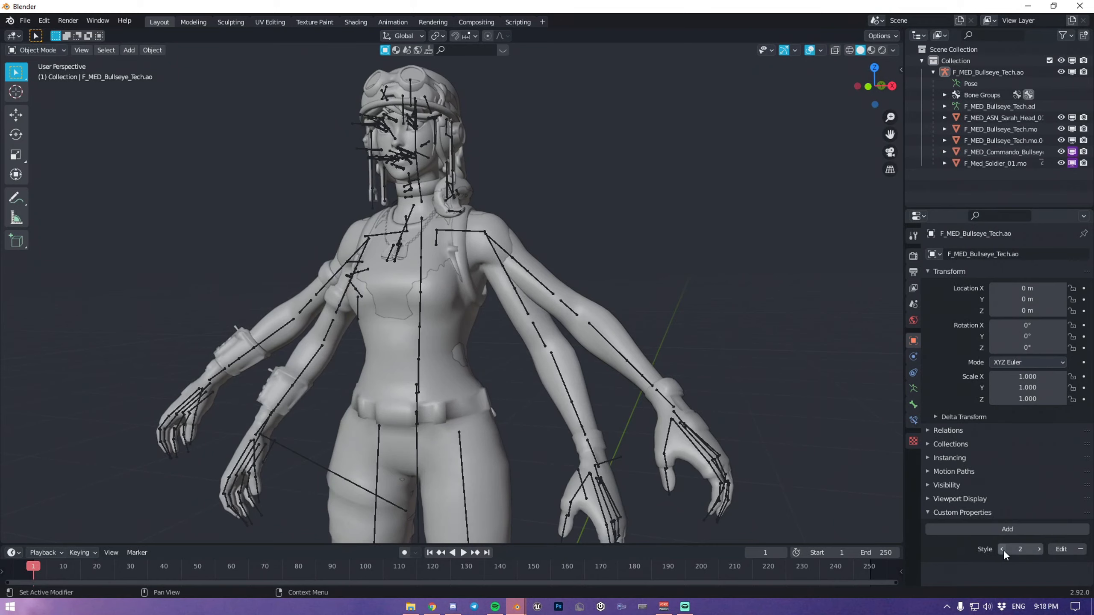
pyautogui.click(1039, 550)
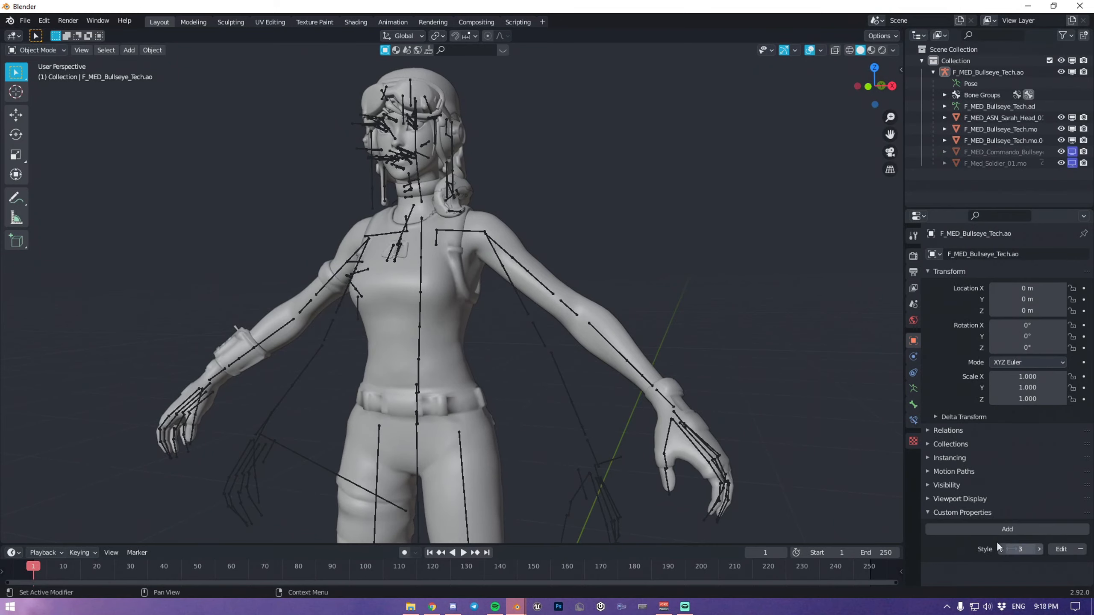
# Paste the copied driver onto the render visibility of F_Med_Soldier_01.mo and the F_MED_Commando_Bullseye mesh.
pyautogui.rightClick(1084, 163)
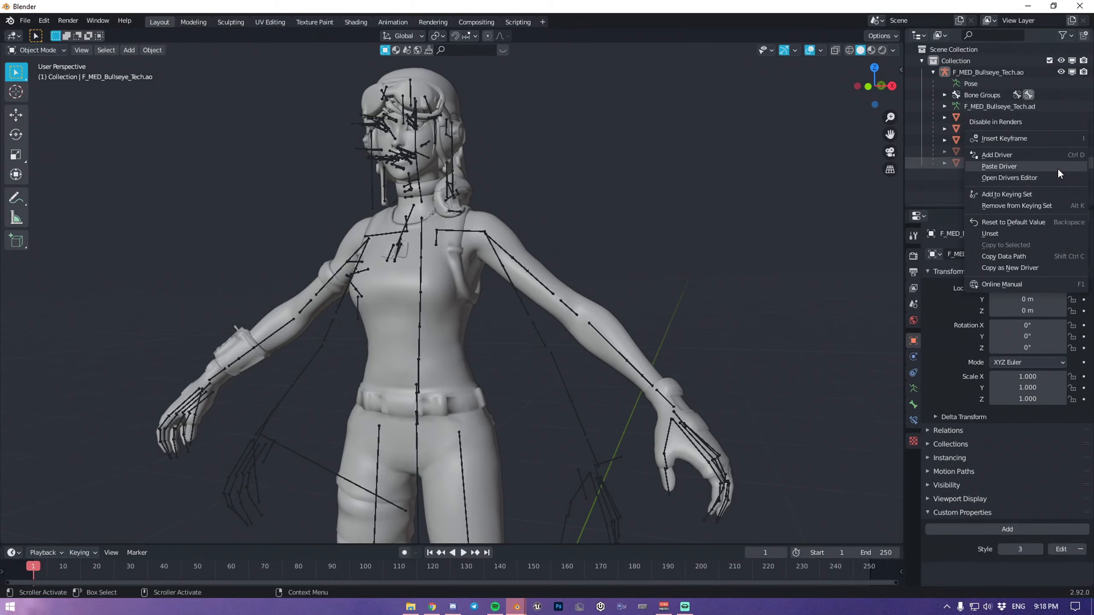
pyautogui.click(1058, 169)
pyautogui.rightClick(1084, 151)
pyautogui.click(1079, 156)
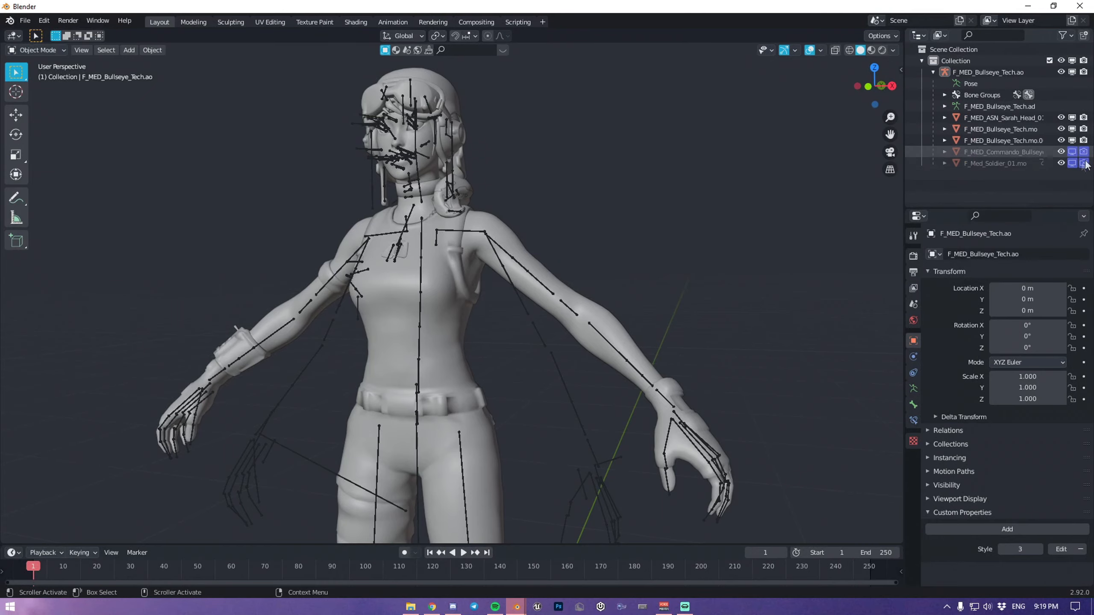
# Drive the viewport visibility of F_MED_Bullseye_Tech.mo.001 from the armature's Style property with the expression (var < 3) or (var > 3).
pyautogui.scroll(2, 757, 227)
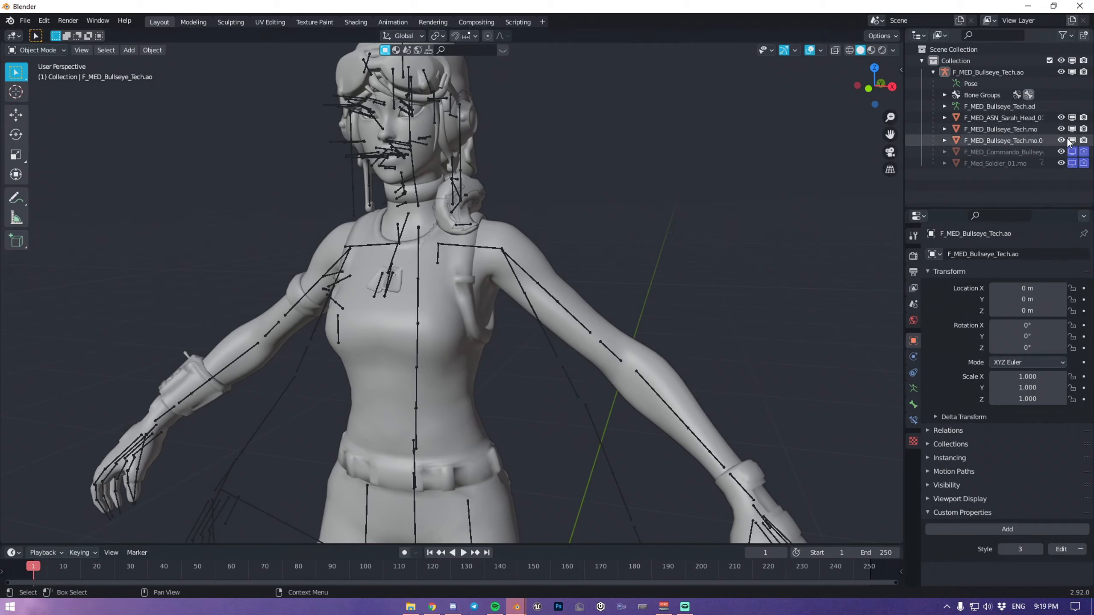
pyautogui.rightClick(976, 256)
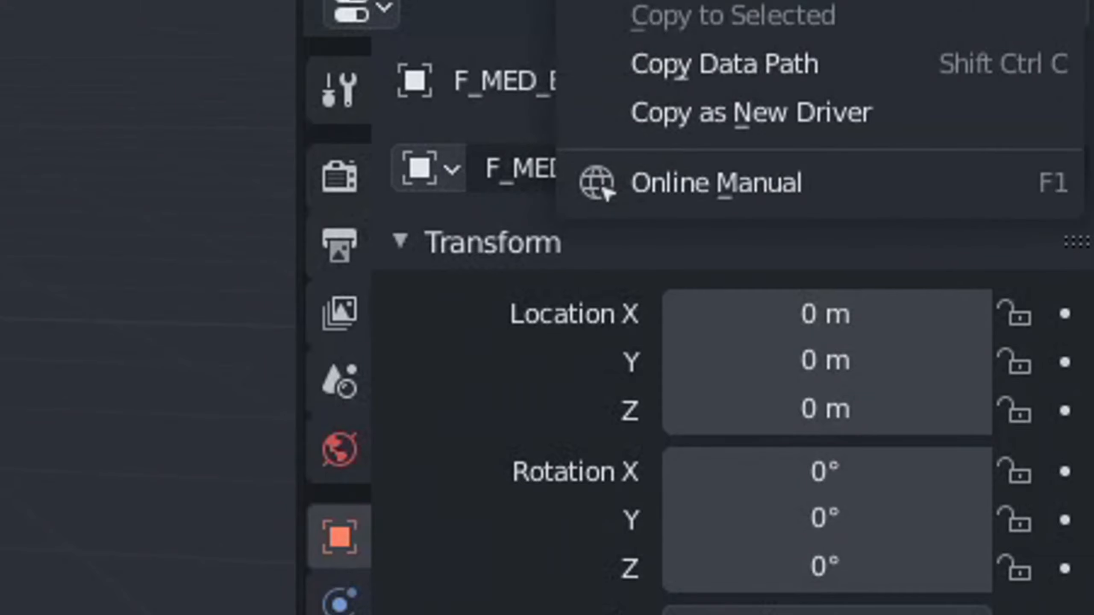
pyautogui.press('d')
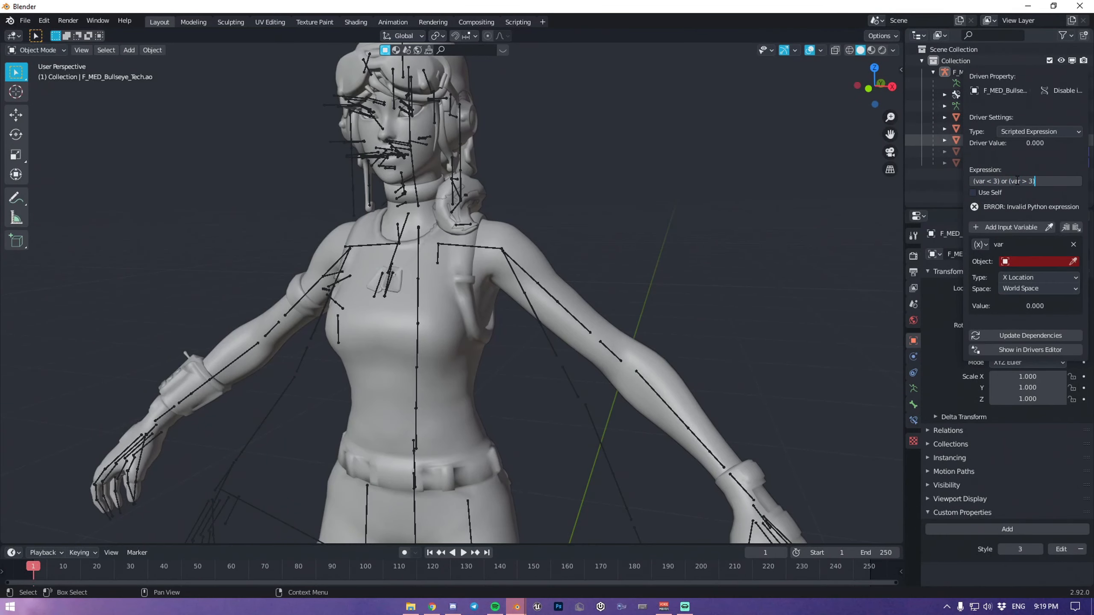
pyautogui.click(1038, 261)
pyautogui.click(1033, 239)
pyautogui.click(981, 233)
pyautogui.click(978, 248)
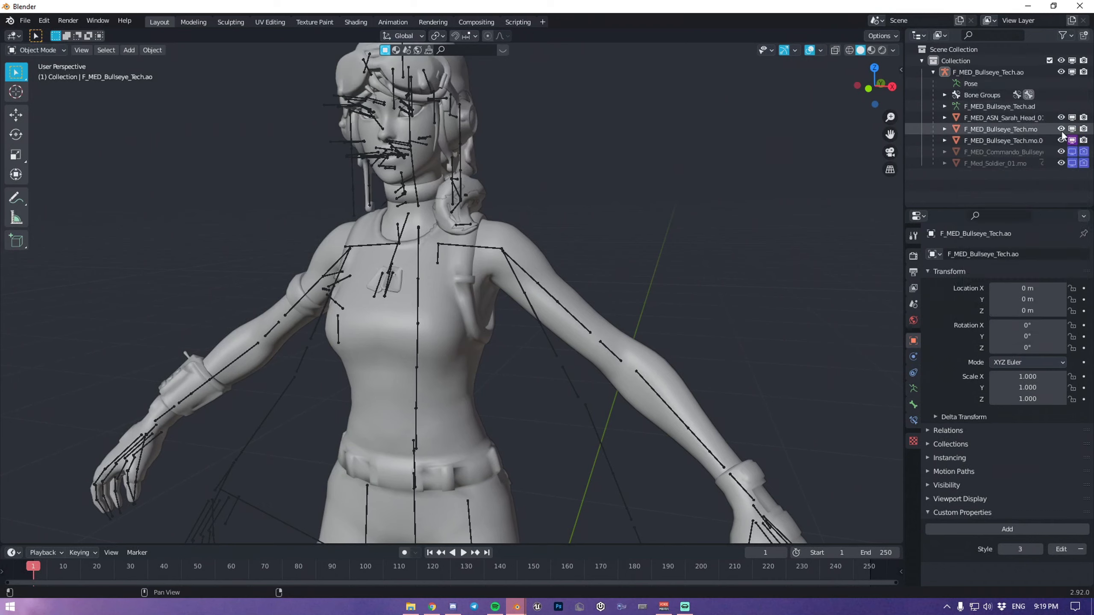
# Copy that driver to the mesh's render visibility and to both the viewport and render visibility of F_MED_Bullseye_Tech.mo.
pyautogui.rightClick(1072, 140)
pyautogui.rightClick(1081, 147)
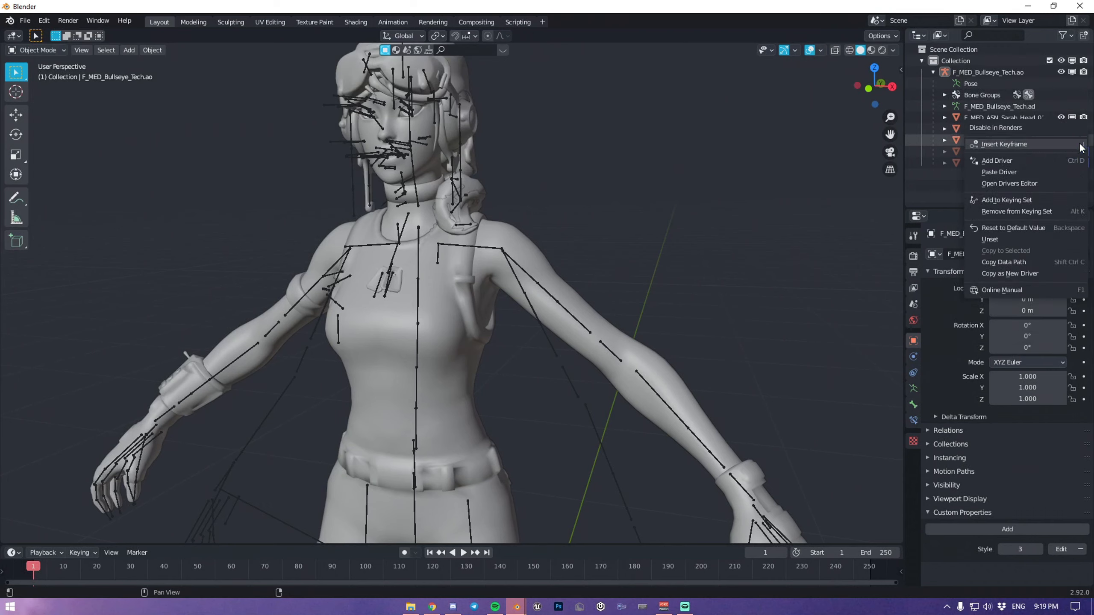
pyautogui.rightClick(1072, 128)
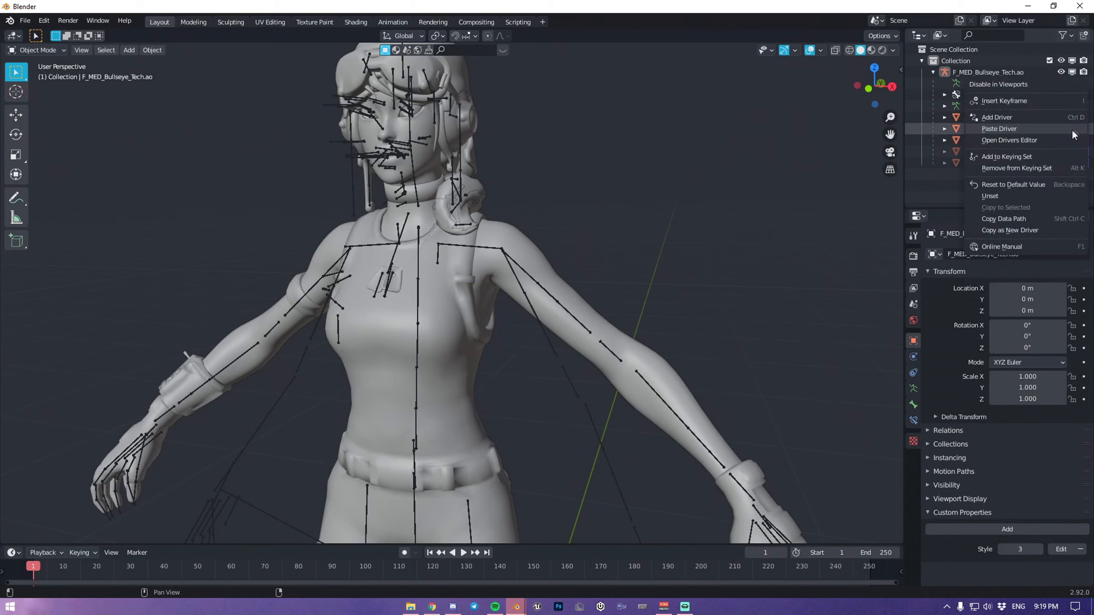
pyautogui.click(1062, 133)
pyautogui.rightClick(1083, 131)
pyautogui.click(1078, 132)
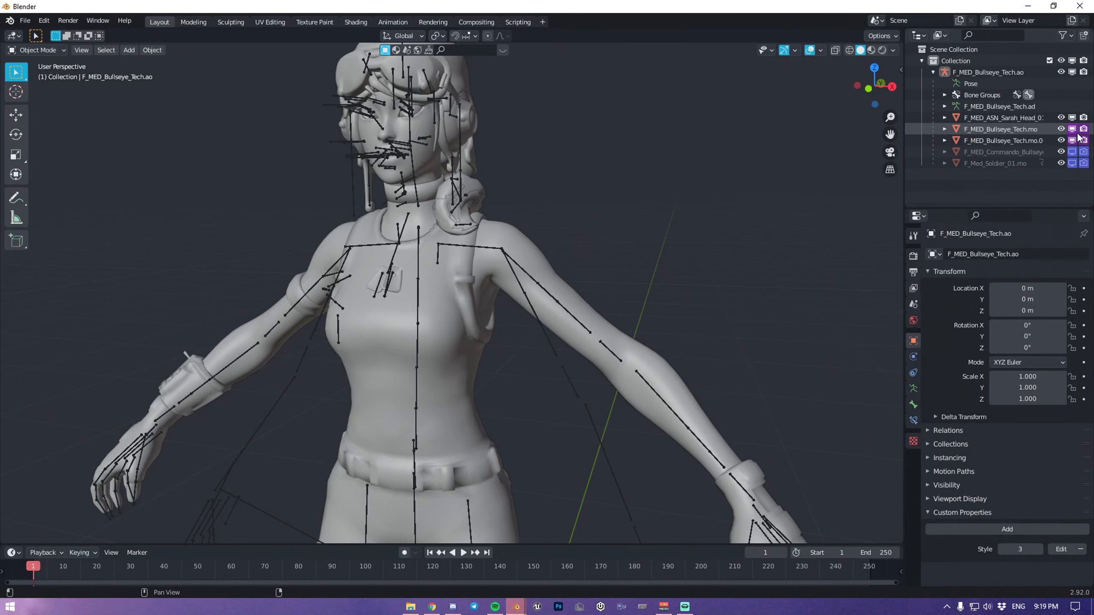
# Cycle the armature's Style value between 1 and 3 to check which meshes each style displays.
pyautogui.doubleClick(1001, 547)
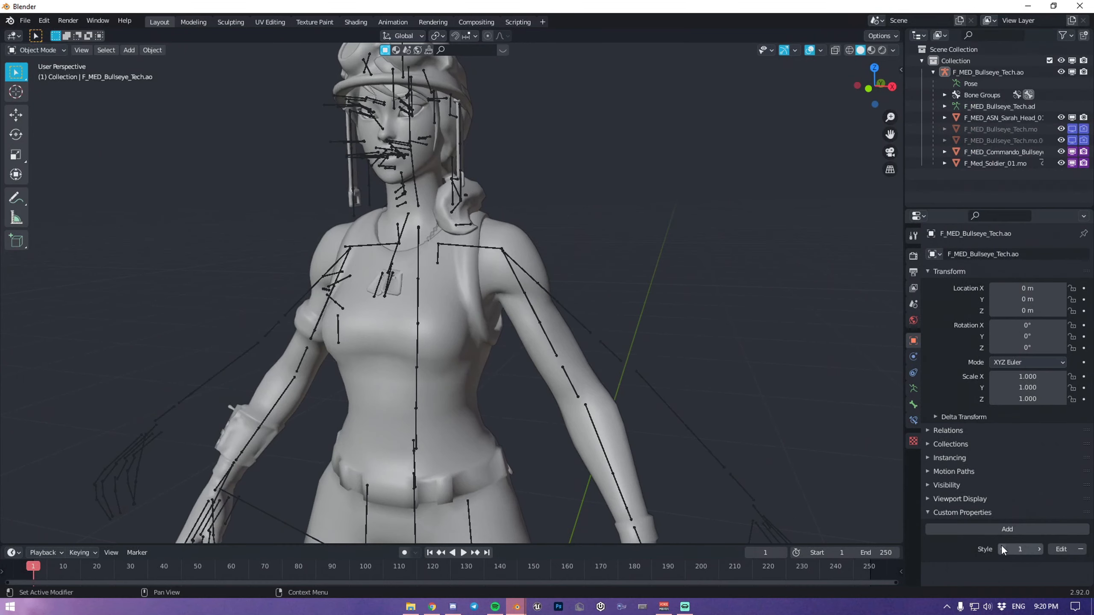
pyautogui.click(1039, 546)
pyautogui.doubleClick(1000, 548)
pyautogui.doubleClick(1038, 549)
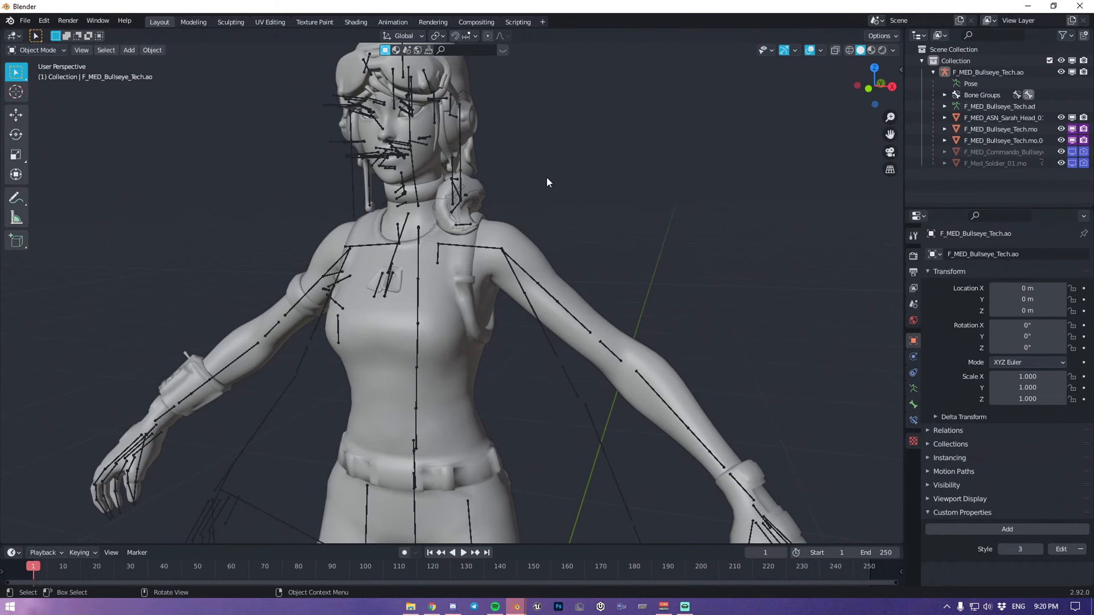
# Examine the ponytail and headgear up close, selecting the overlapping meshes to see which objects they belong to.
pyautogui.scroll(10, 540, 177)
pyautogui.scroll(-5, 449, 252)
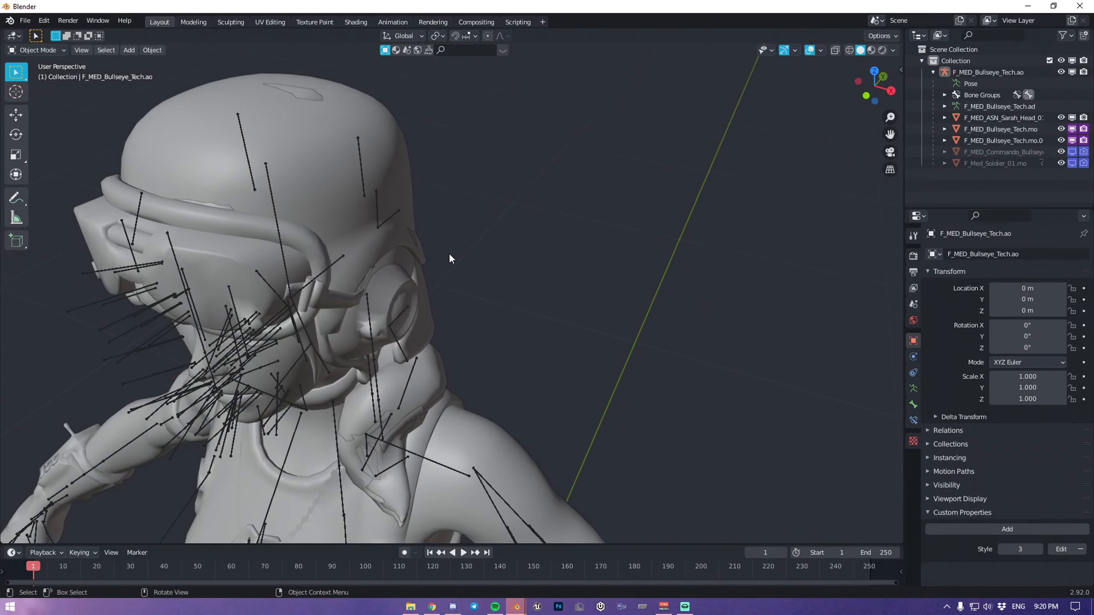
pyautogui.moveTo(449, 253); pyautogui.dragTo(459, 231, button='middle')
pyautogui.scroll(2, 460, 232)
pyautogui.click(454, 249)
pyautogui.click(472, 238)
pyautogui.click(494, 204)
pyautogui.click(494, 203)
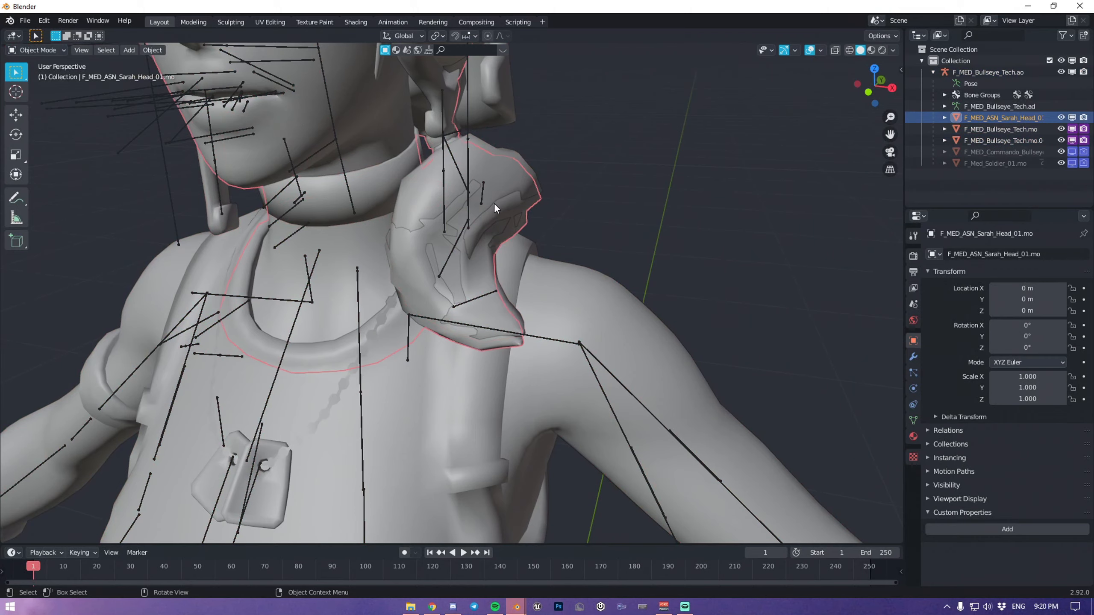
pyautogui.click(569, 195)
pyautogui.click(533, 194)
pyautogui.click(580, 189)
pyautogui.scroll(-2, 500, 196)
pyautogui.click(502, 238)
pyautogui.click(498, 231)
pyautogui.click(484, 227)
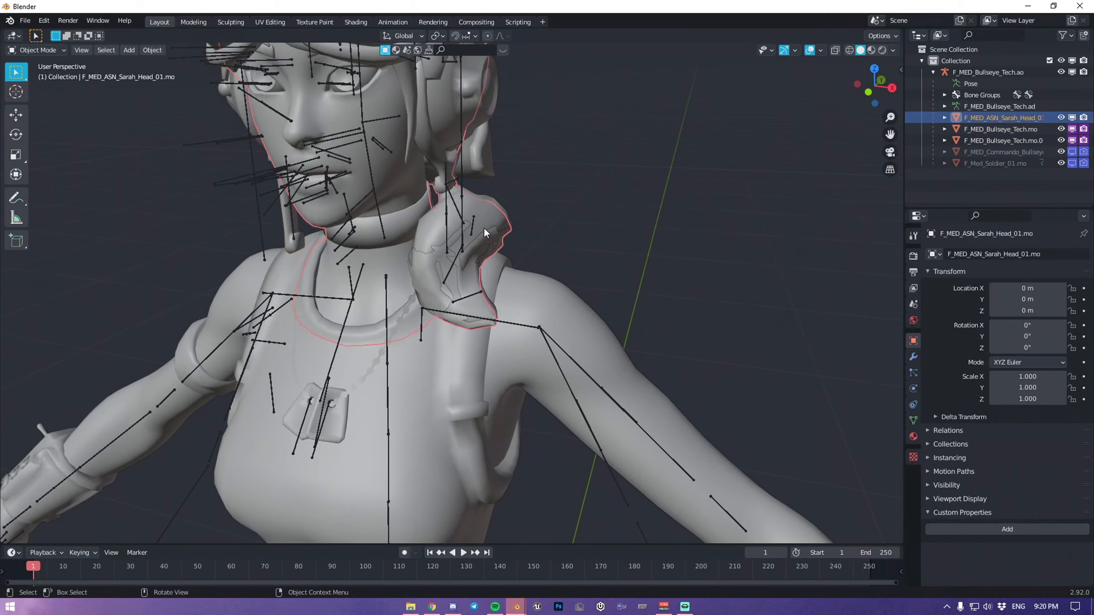
pyautogui.click(515, 212)
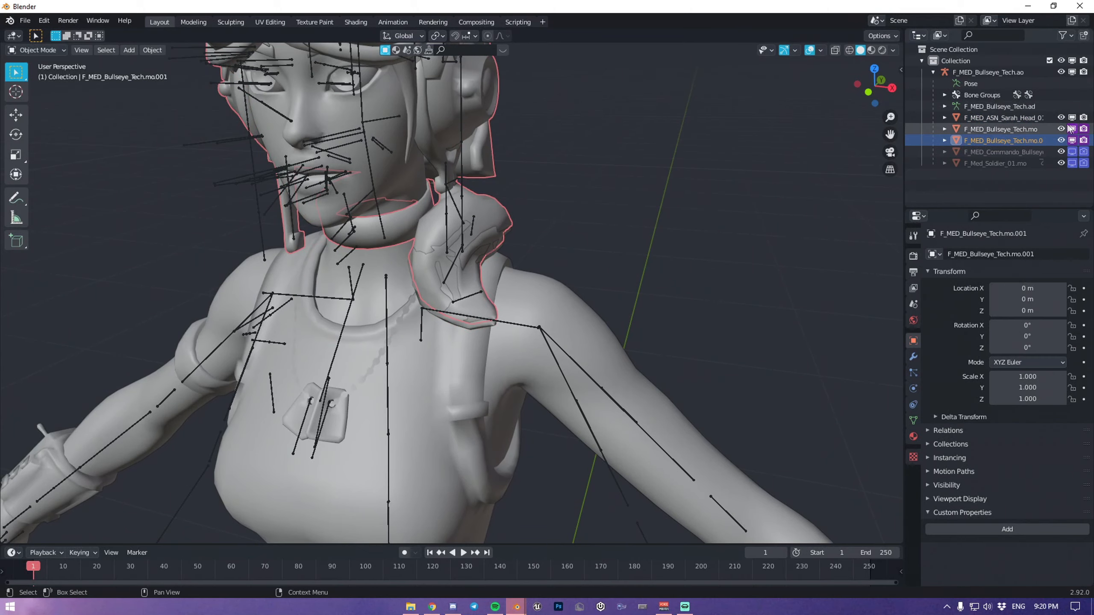
# Isolate F_MED_ASN_Sarah_Head_01.mo by hiding the four other meshes and the armature.
pyautogui.click(1003, 118)
pyautogui.moveTo(373, 233)
pyautogui.mouseDown(button='middle')
pyautogui.moveTo(385, 264)
pyautogui.moveTo(377, 242)
pyautogui.mouseUp(button='middle')
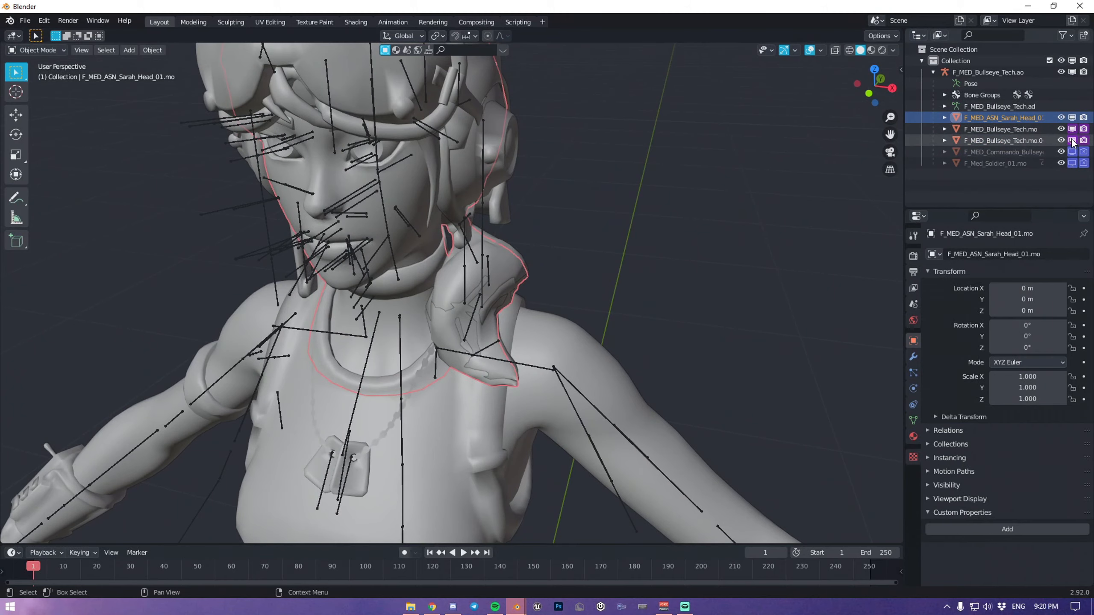
pyautogui.moveTo(1061, 129); pyautogui.dragTo(1054, 161)
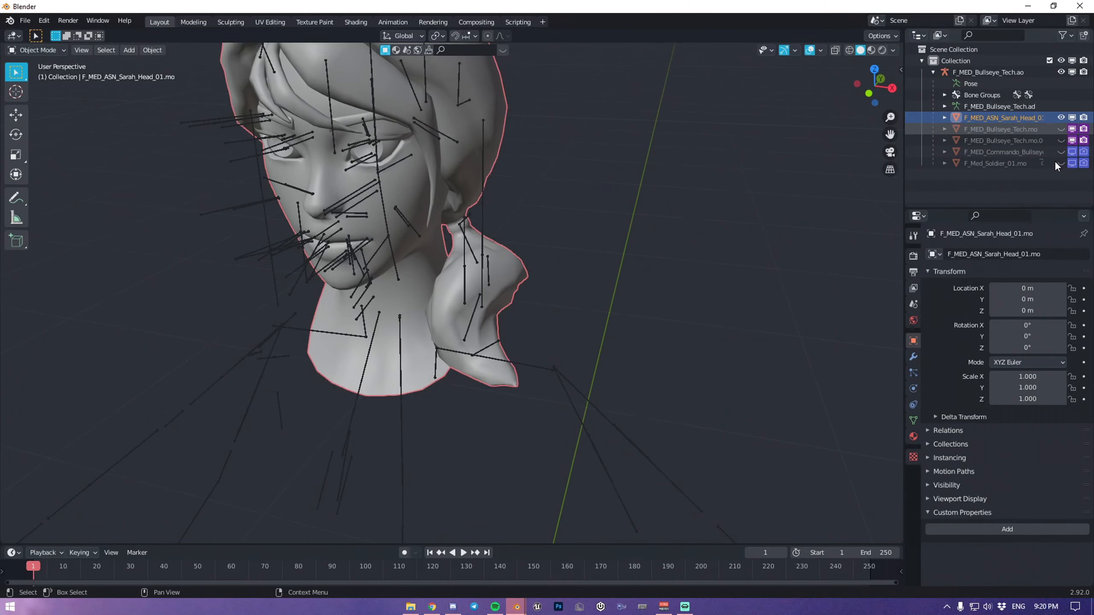
pyautogui.moveTo(508, 166); pyautogui.dragTo(443, 174, button='middle')
pyautogui.click(1061, 72)
pyautogui.moveTo(449, 293); pyautogui.dragTo(435, 263, button='middle')
# Select the head mesh's linked hair and ponytail geometry in Edit Mode and separate it into its own object.
pyautogui.press('Tab')
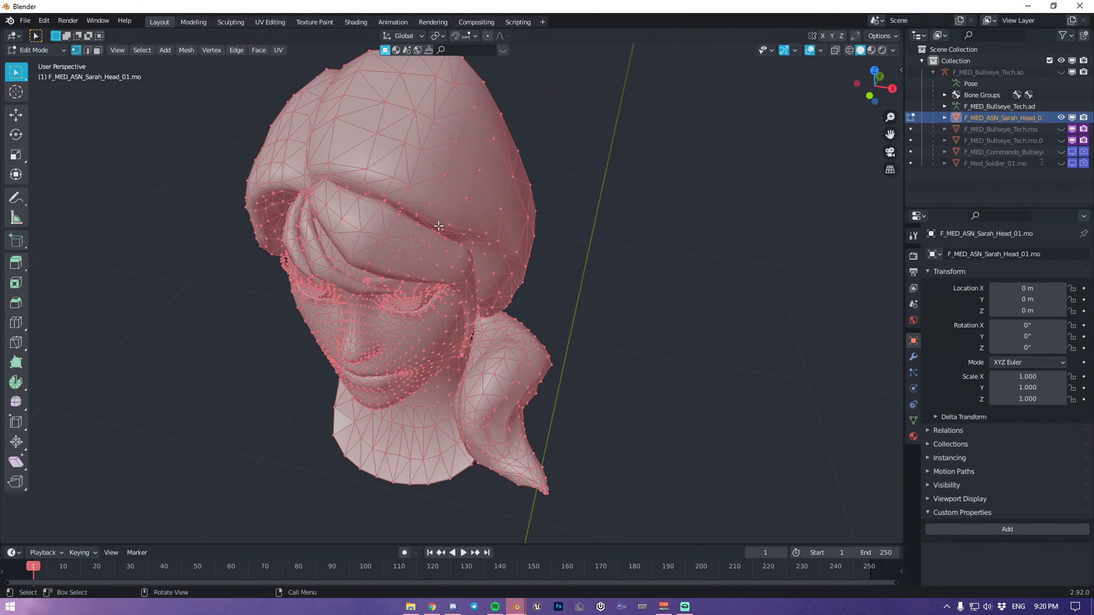
pyautogui.hotkey('alt', 'a')
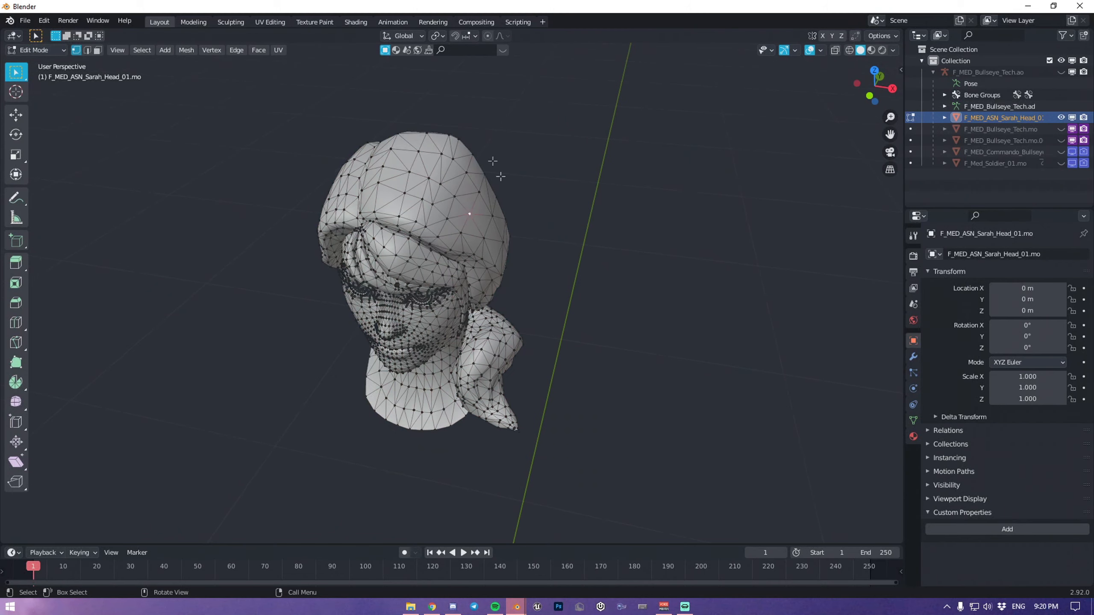
pyautogui.press('l')
pyautogui.scroll(3, 413, 242)
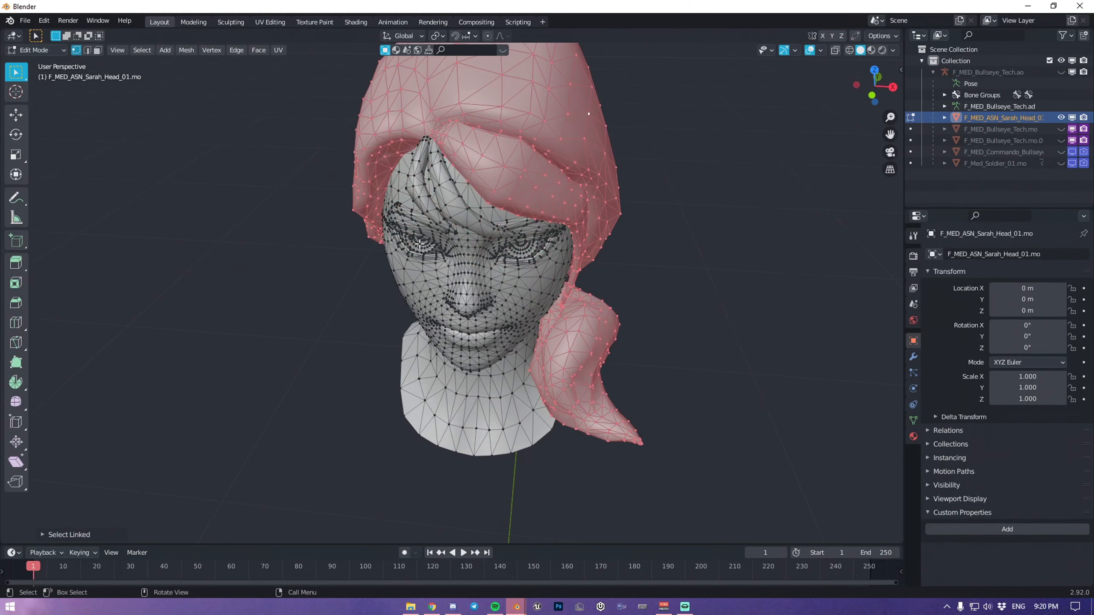
pyautogui.press('l')
pyautogui.moveTo(509, 199); pyautogui.dragTo(540, 180, button='middle')
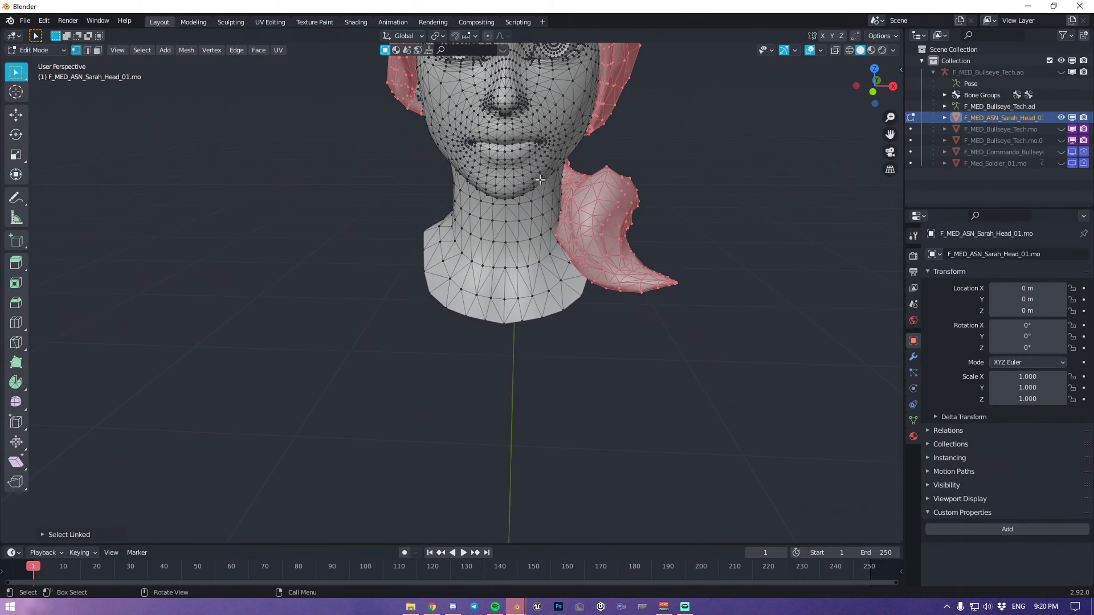
pyautogui.scroll(-3, 540, 180)
pyautogui.press('p')
pyautogui.click(468, 186)
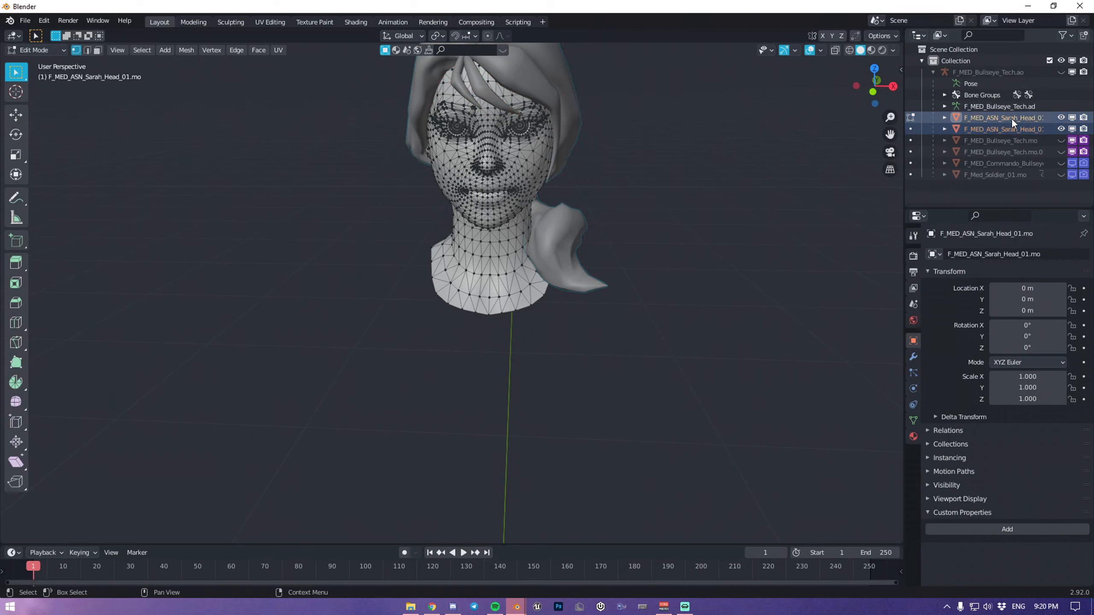
# Return to Object Mode with the separated hair object F_MED_ASN_Sarah_Head_01.mo.001 selected.
pyautogui.click(1003, 129)
pyautogui.click(41, 50)
pyautogui.click(32, 65)
pyautogui.moveTo(551, 100); pyautogui.dragTo(464, 113, button='middle')
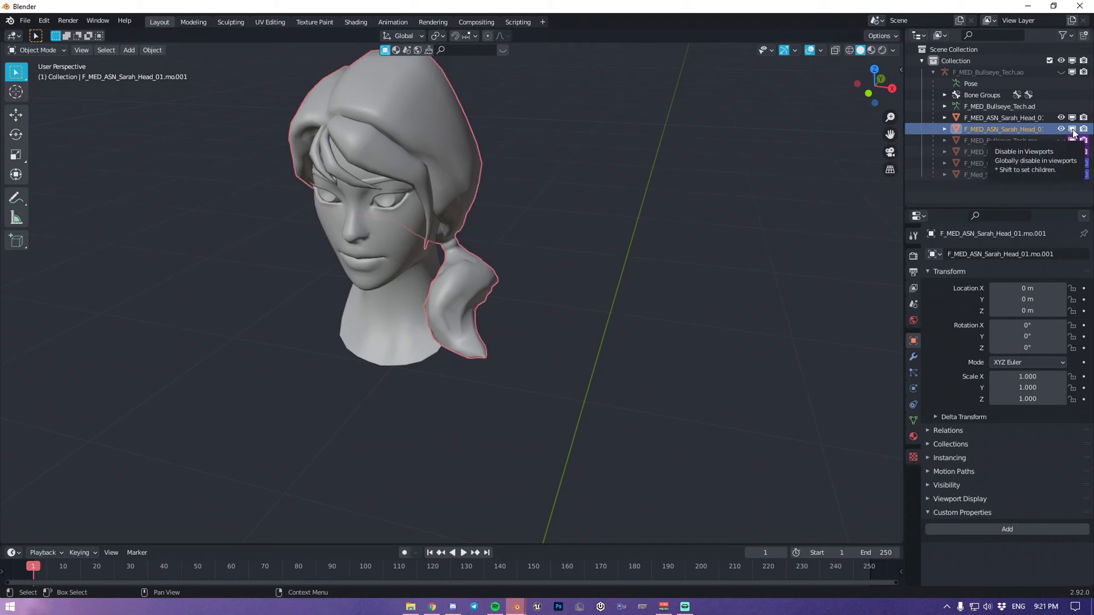
# Copy the visibility driver from F_MED_Commando_Bullseye and paste it onto the separated hair object's Disable in Viewports and Disable in Renders settings.
pyautogui.rightClick(1073, 162)
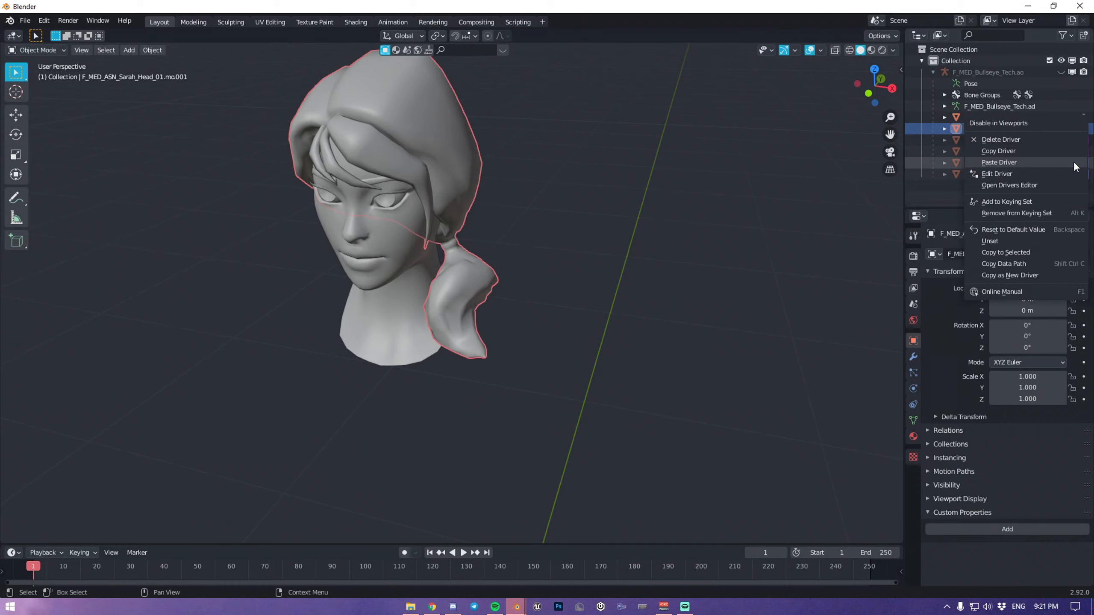
pyautogui.rightClick(1066, 130)
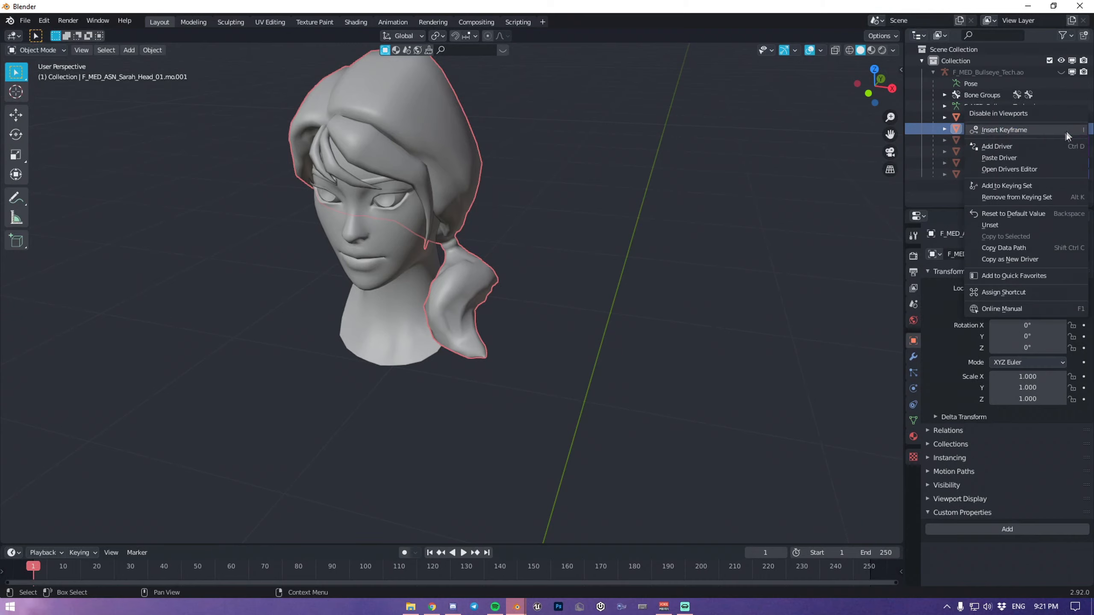
pyautogui.click(1044, 156)
pyautogui.rightClick(1082, 130)
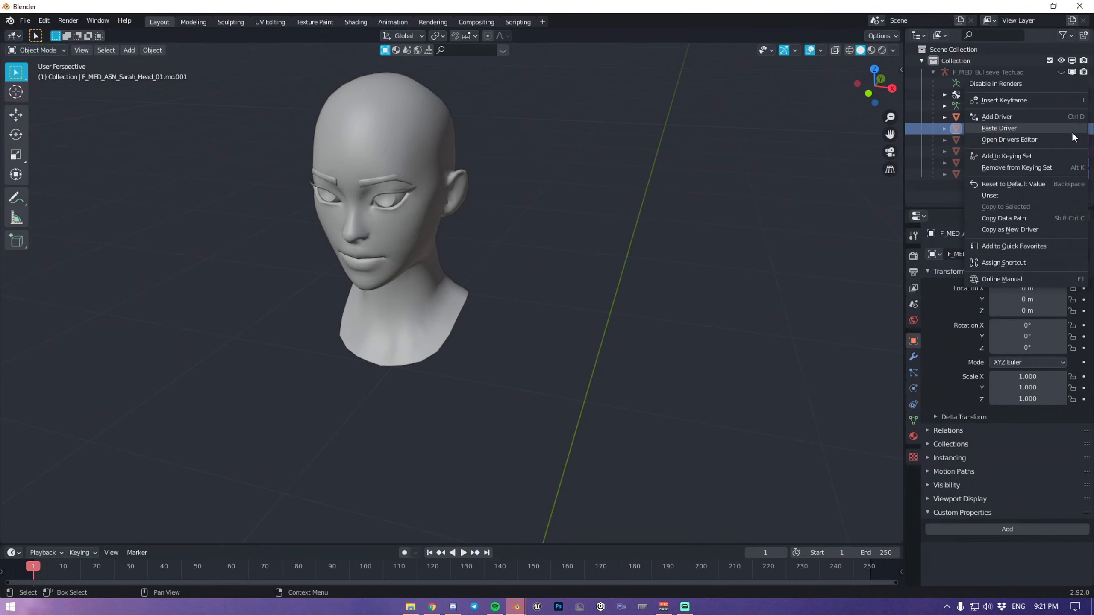
pyautogui.click(1072, 132)
pyautogui.rightClick(1083, 151)
pyautogui.click(1074, 156)
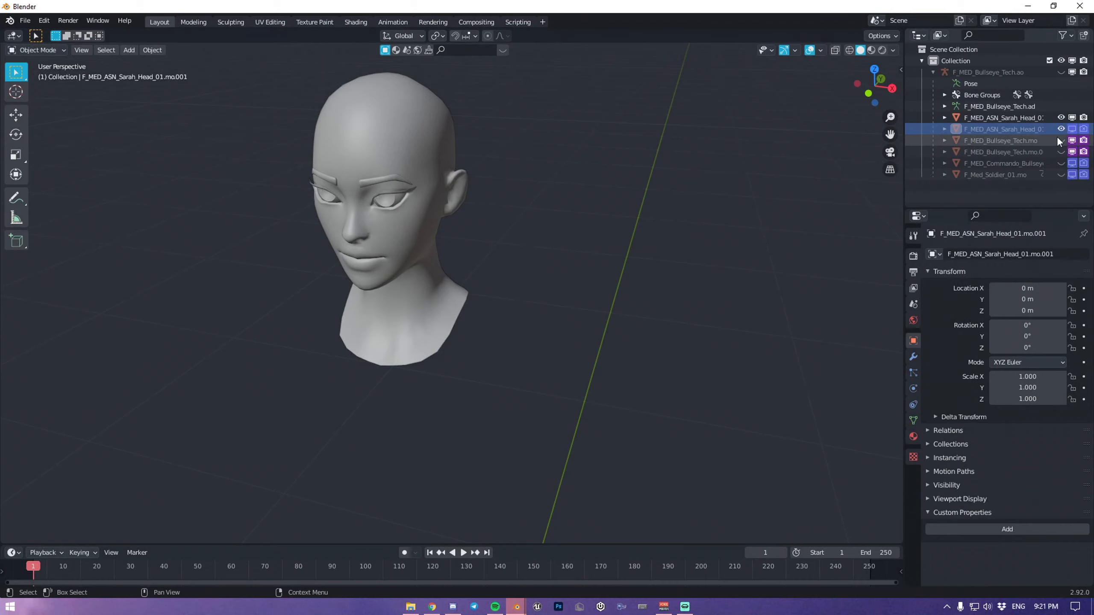
# Unhide the four hidden meshes and the armature, and select the armature F_MED_Bullseye_Tech.ao.
pyautogui.moveTo(1060, 140); pyautogui.dragTo(1059, 176)
pyautogui.scroll(-3, 741, 282)
pyautogui.moveTo(652, 292); pyautogui.dragTo(538, 315, button='middle')
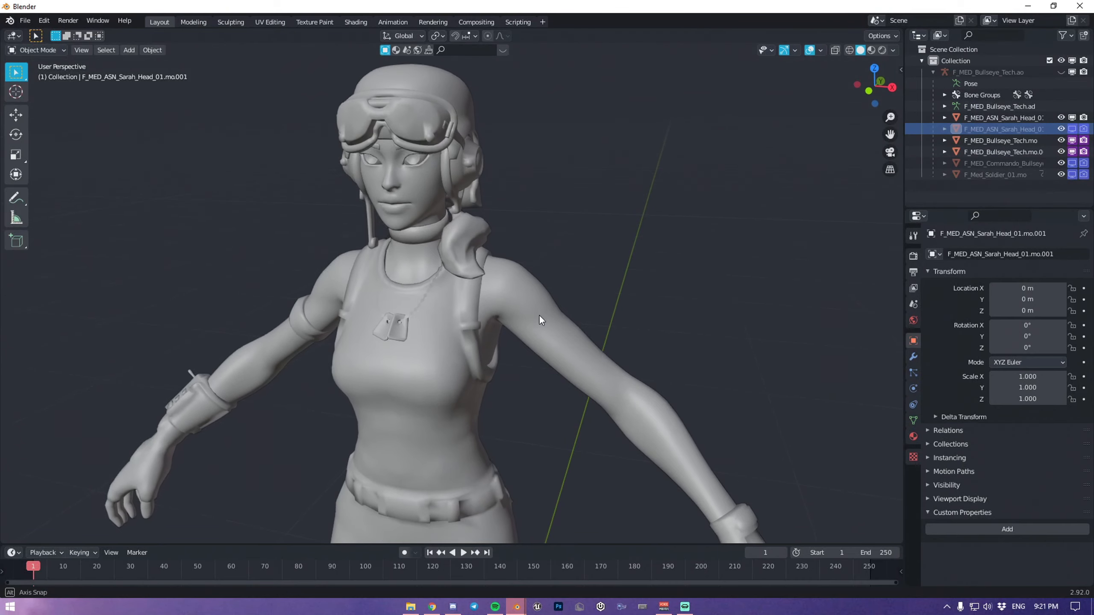
pyautogui.click(1061, 72)
pyautogui.click(621, 395)
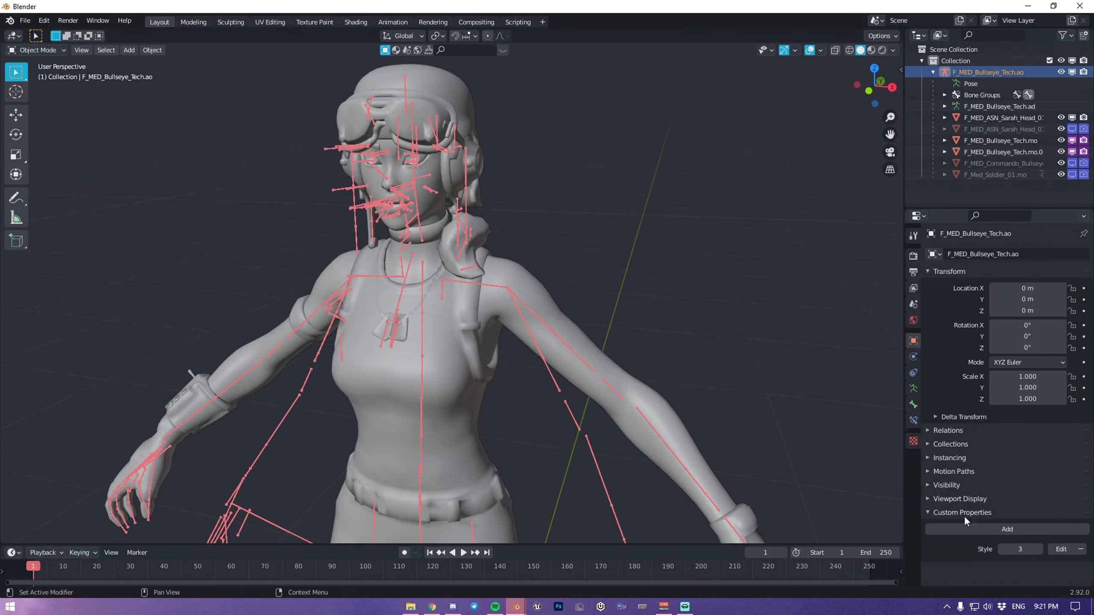
# Switch the armature's Style property between 3 and 1 to check the hair's visibility, leaving Style at 1.
pyautogui.click(1002, 550)
pyautogui.click(1001, 549)
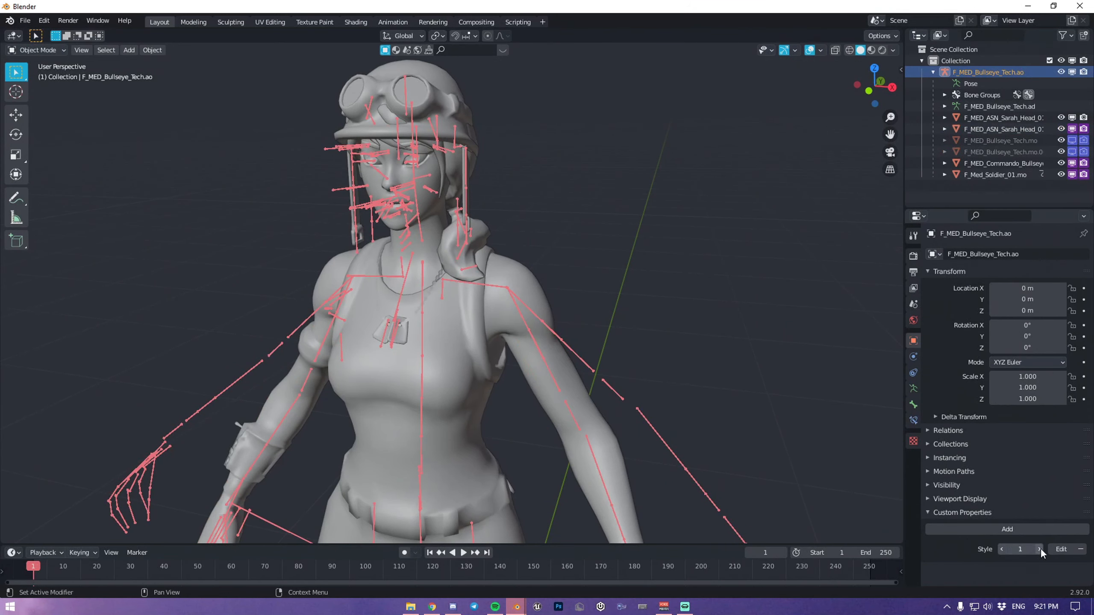
pyautogui.click(1002, 549)
pyautogui.click(1039, 550)
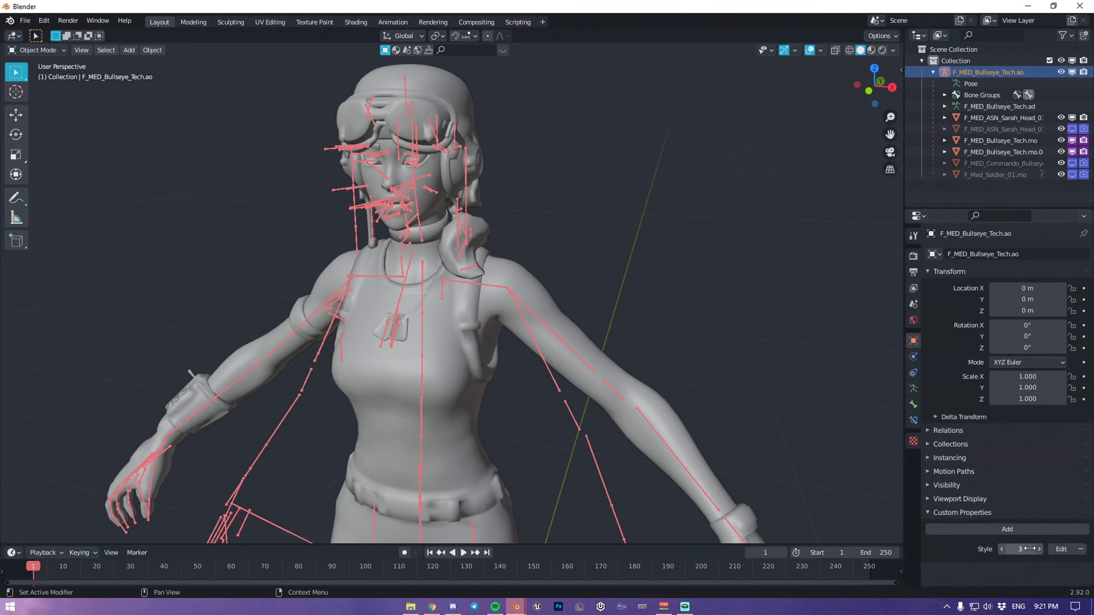
pyautogui.click(1001, 550)
pyautogui.click(677, 297)
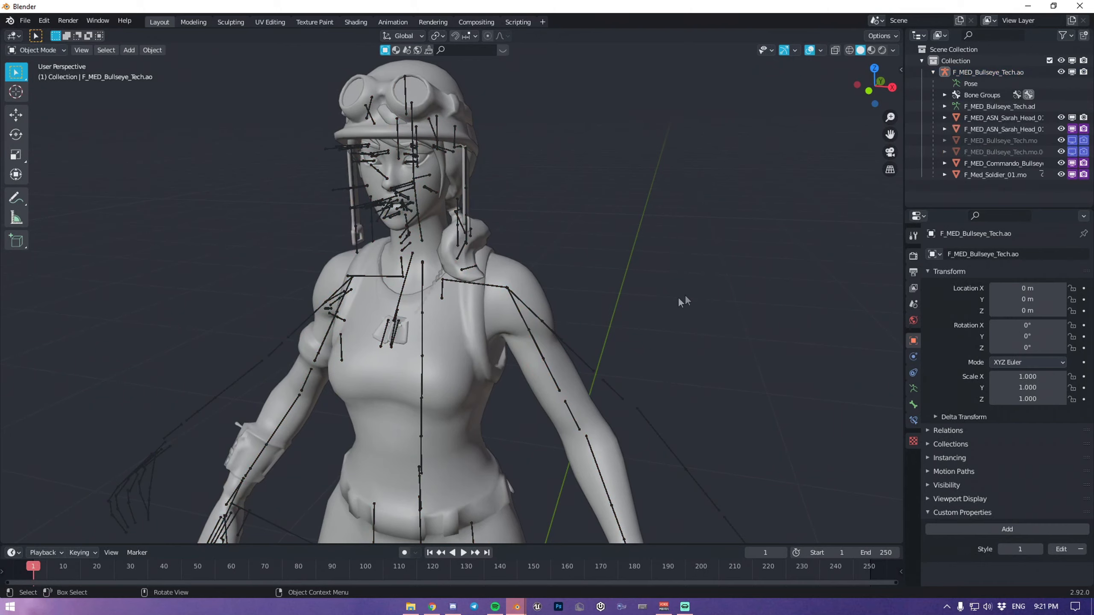
# Enter Edit Mode on the armature and select the bones similar to spine_05.001.
pyautogui.moveTo(678, 297); pyautogui.dragTo(574, 263, button='middle')
pyautogui.scroll(-4, 576, 298)
pyautogui.scroll(3, 576, 291)
pyautogui.click(582, 288)
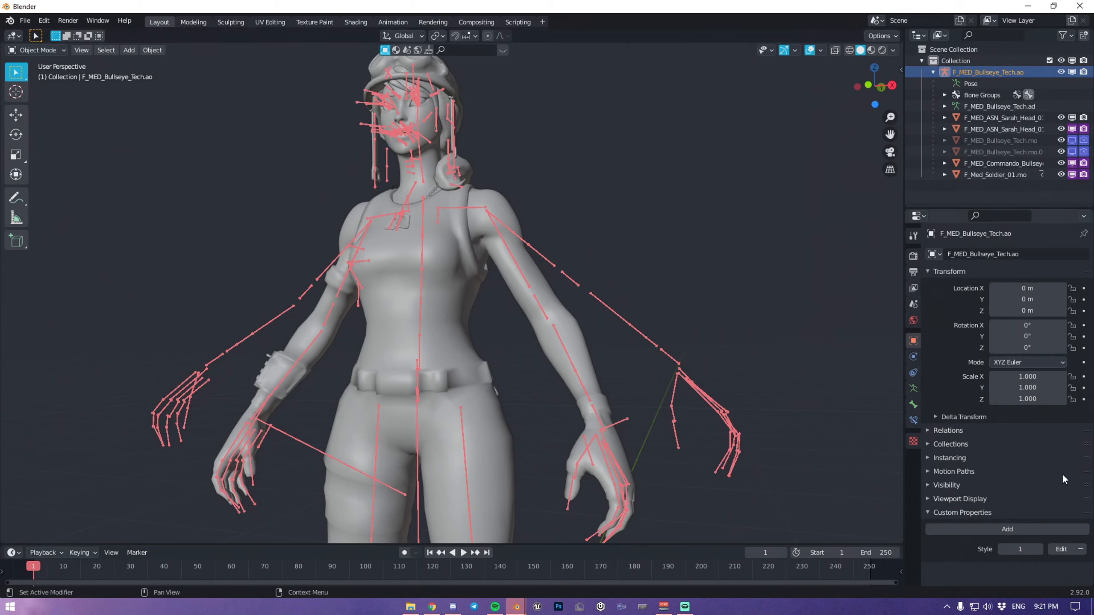
pyautogui.press('Tab')
pyautogui.click(409, 216)
pyautogui.scroll(3, 397, 202)
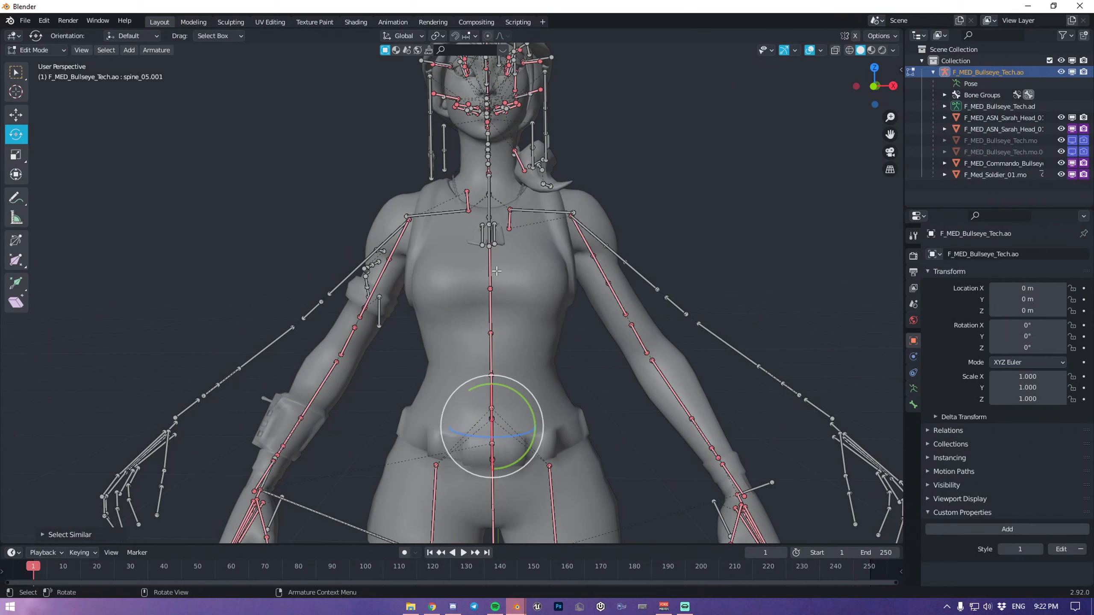
# Inspect individual spine and arm bones, including spine_04, upperarm_twist_01_l and lowerarm_r001, to identify which skeleton they belong to.
pyautogui.click(497, 271)
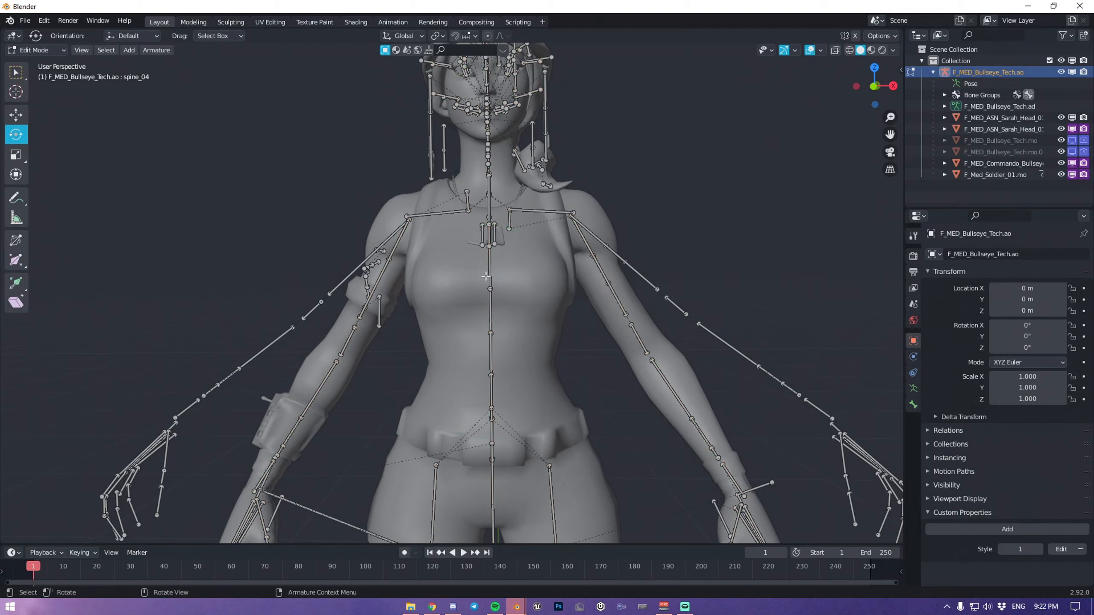
pyautogui.click(622, 258)
pyautogui.click(622, 258)
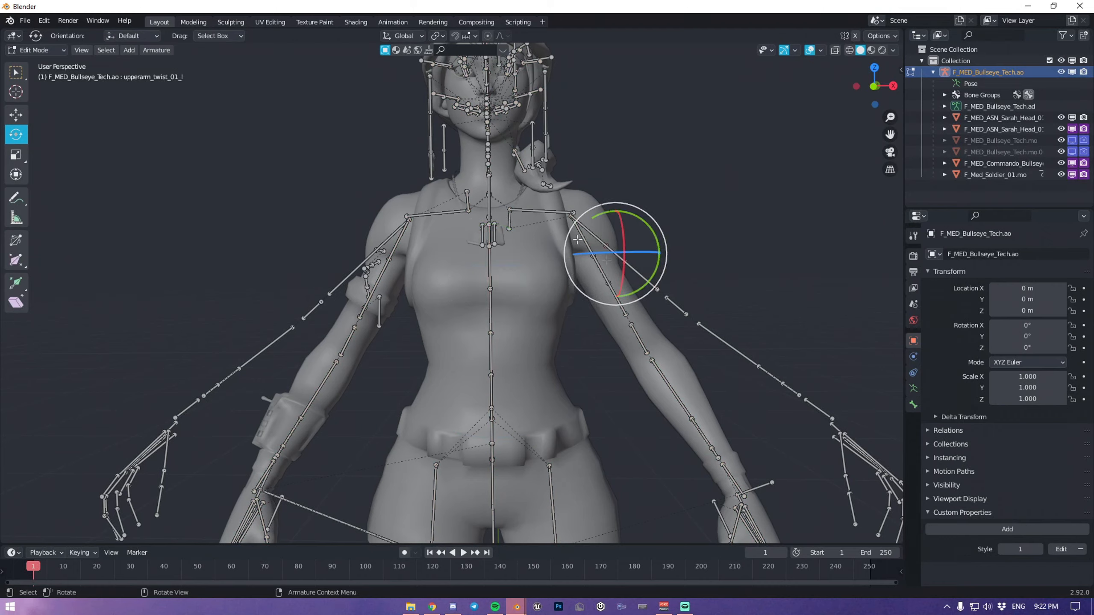
pyautogui.click(491, 282)
pyautogui.click(307, 408)
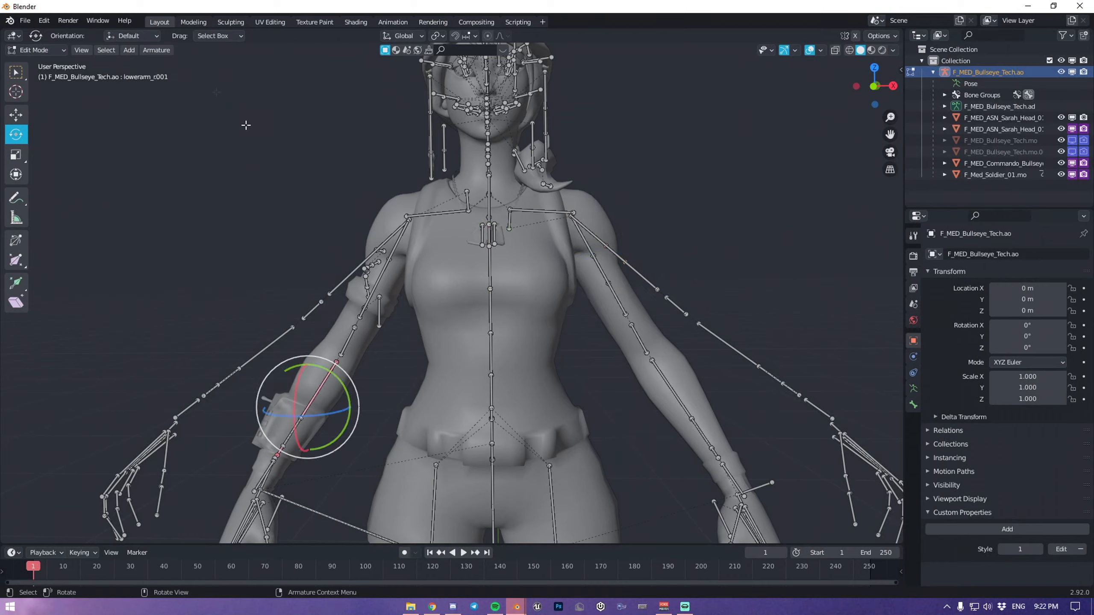
pyautogui.click(494, 261)
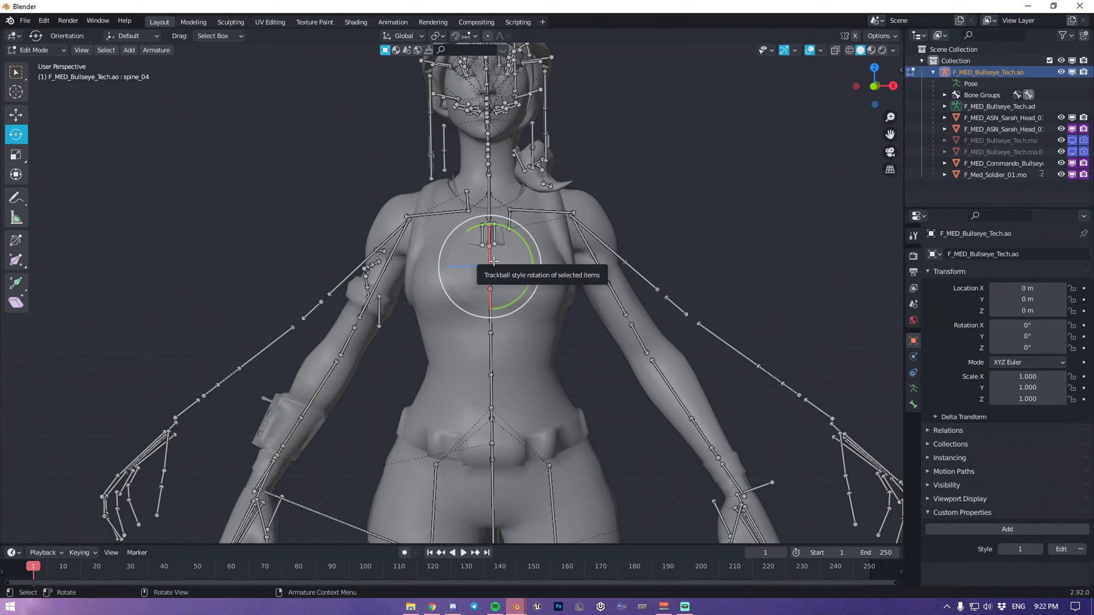
# Select the bones similar to upperarm_twist_02_r001 and invert the selection to target the remaining bones.
pyautogui.click(347, 342)
pyautogui.hotkey('shift', 'g')
pyautogui.click(295, 171)
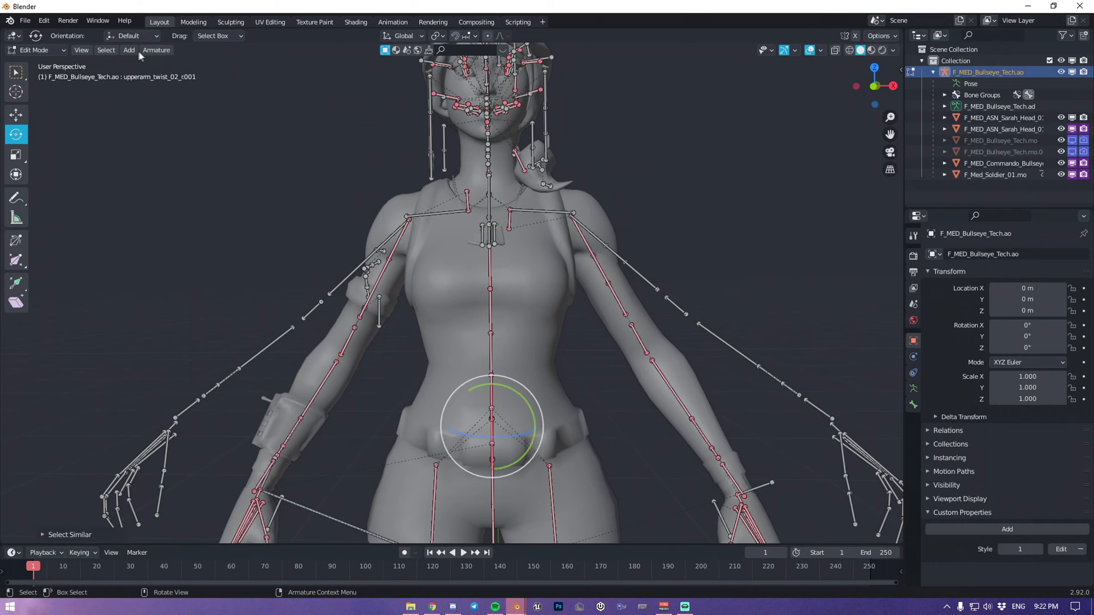
pyautogui.click(108, 50)
pyautogui.click(119, 85)
pyautogui.scroll(-6, 436, 194)
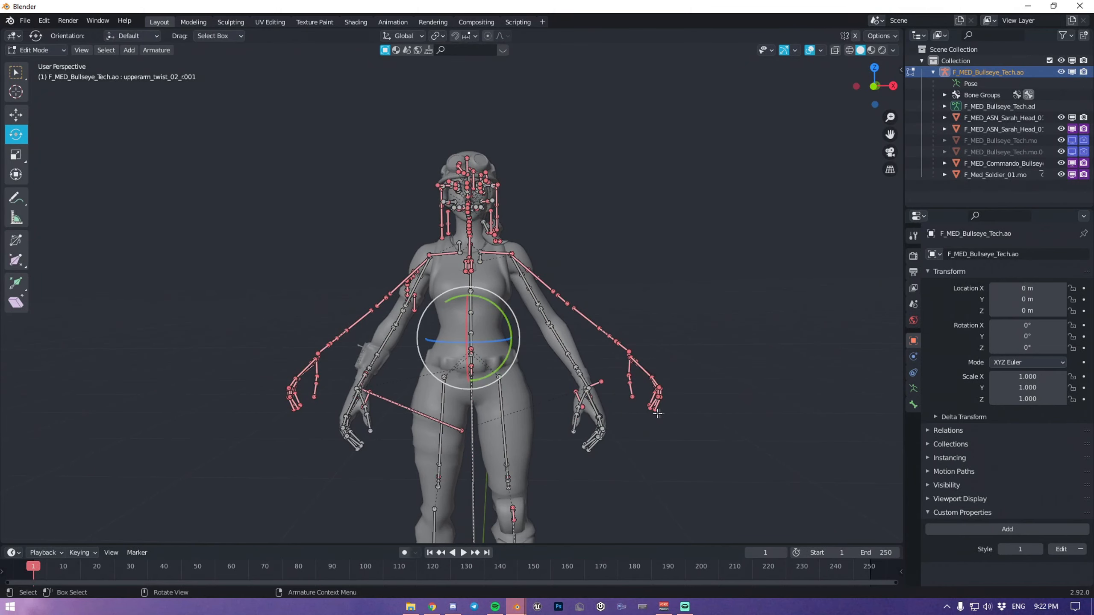
pyautogui.scroll(1, 524, 284)
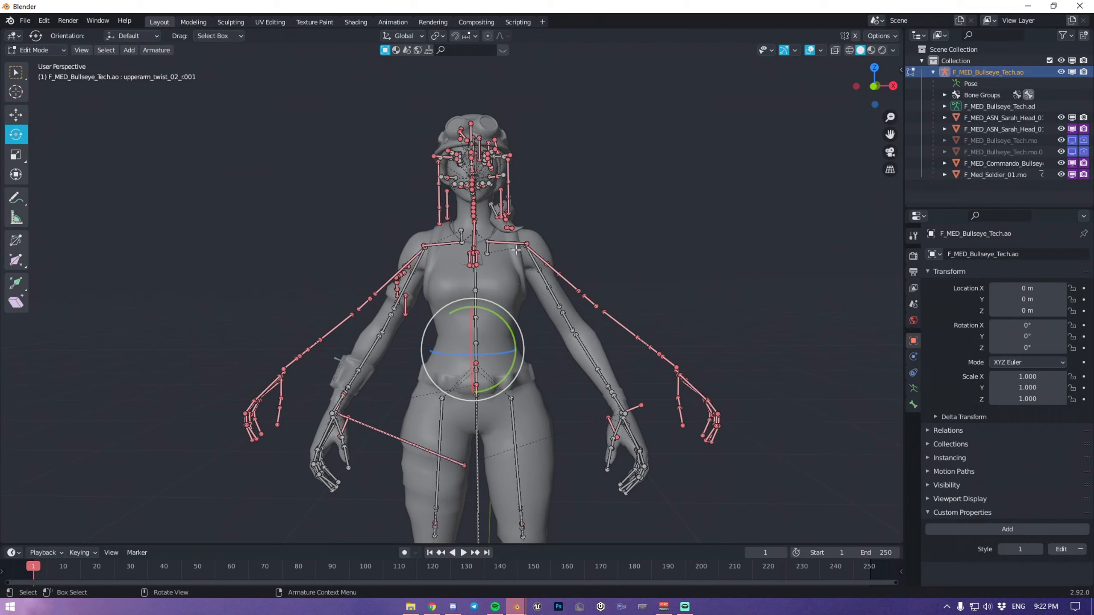
pyautogui.moveTo(516, 250); pyautogui.dragTo(495, 237, button='middle')
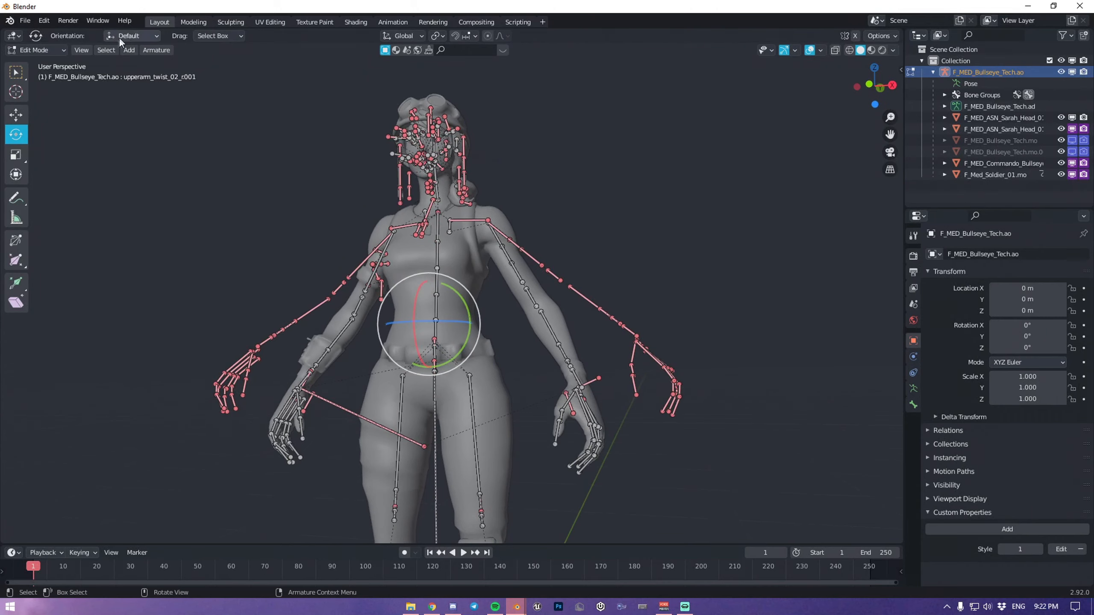
# Switch the armature to Pose Mode and move the selected bones to the second bone layer.
pyautogui.click(107, 50)
pyautogui.click(54, 50)
pyautogui.click(46, 87)
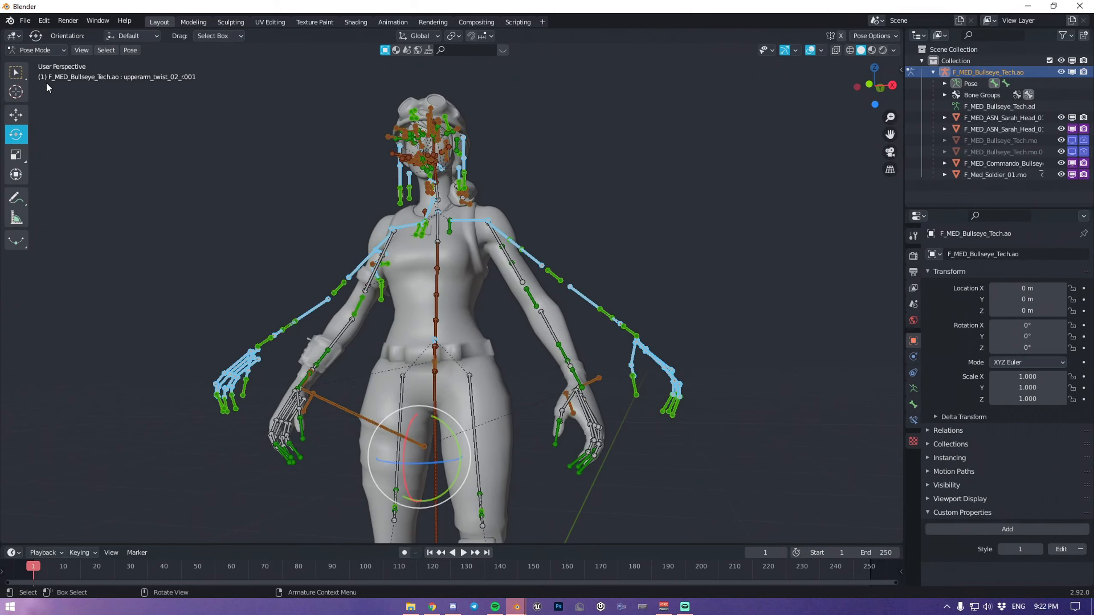
pyautogui.click(130, 50)
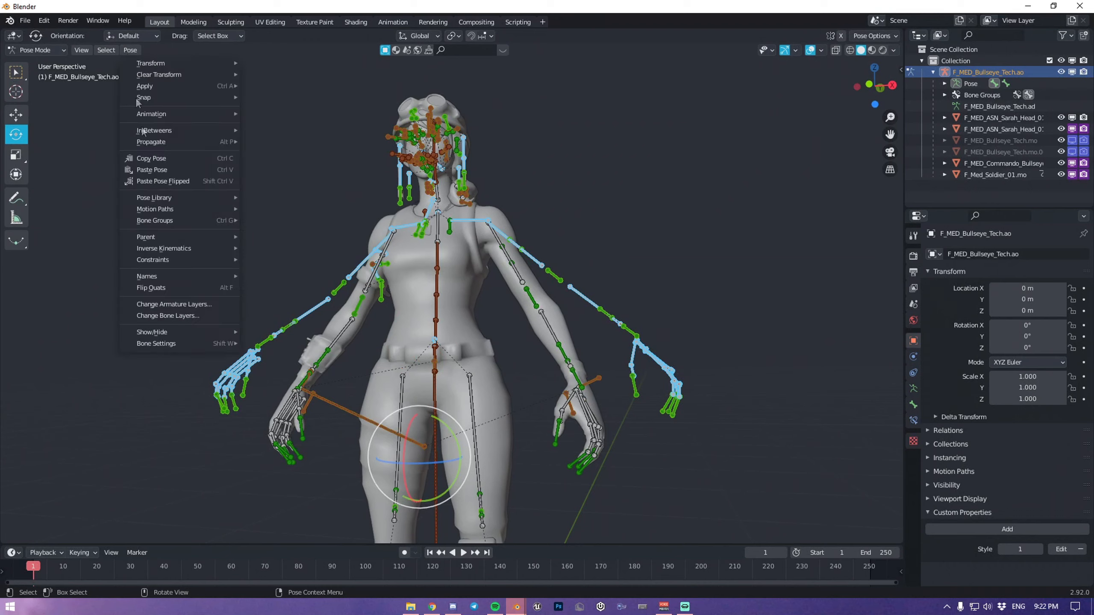
pyautogui.click(169, 312)
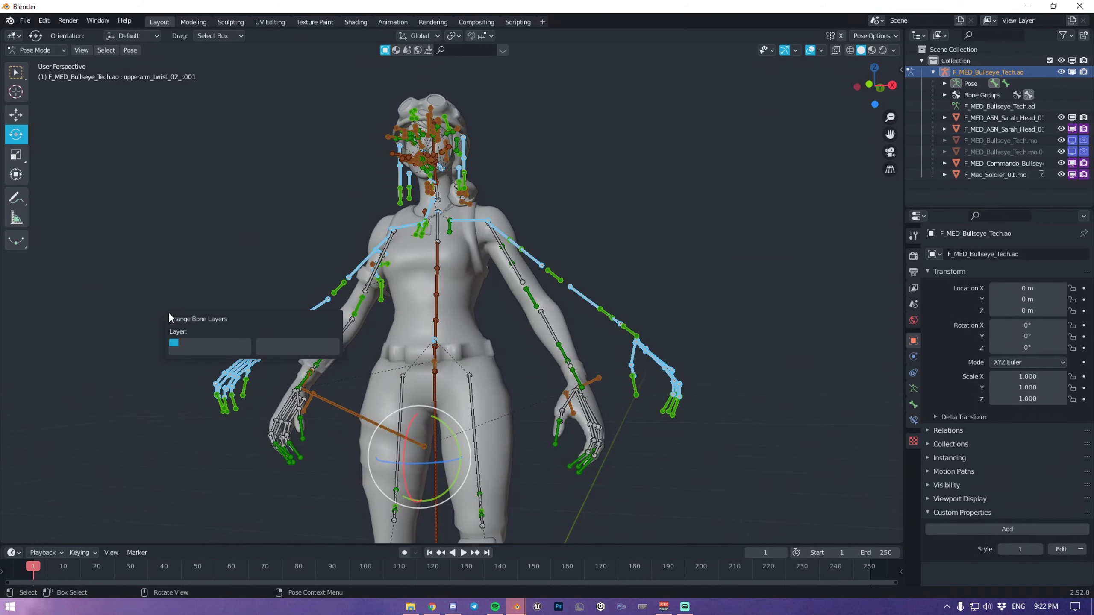
pyautogui.click(183, 344)
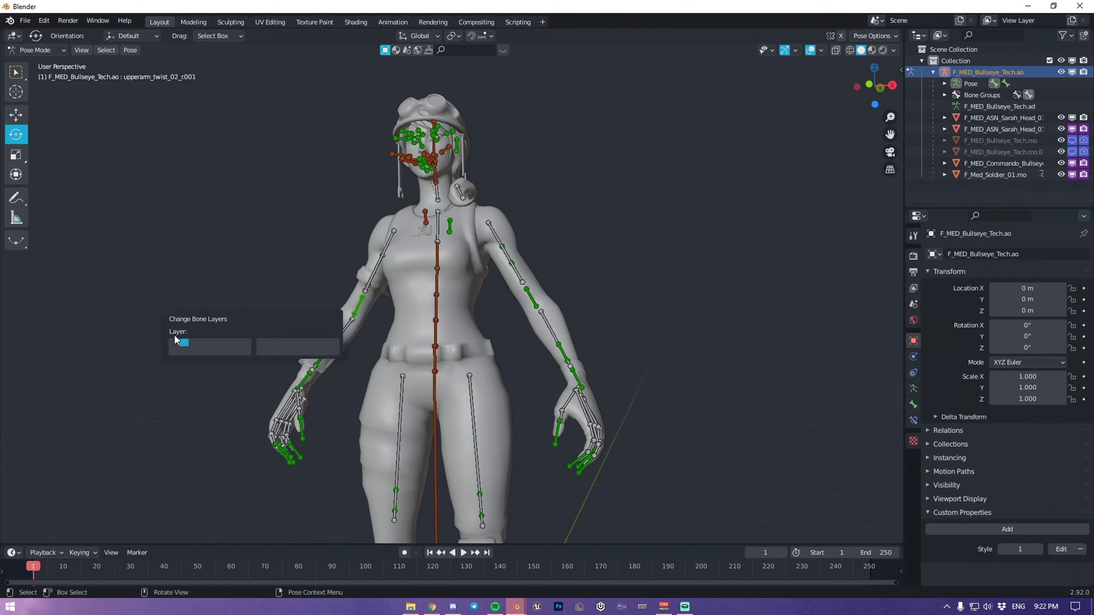
# Open the armature's skeleton layer settings.
pyautogui.click(914, 421)
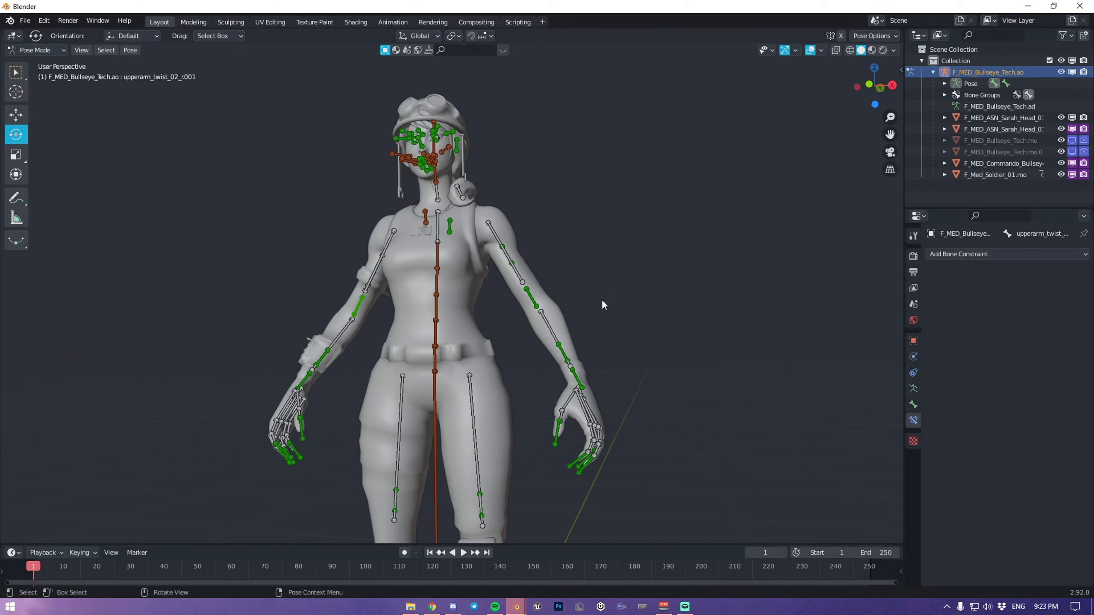
pyautogui.click(917, 391)
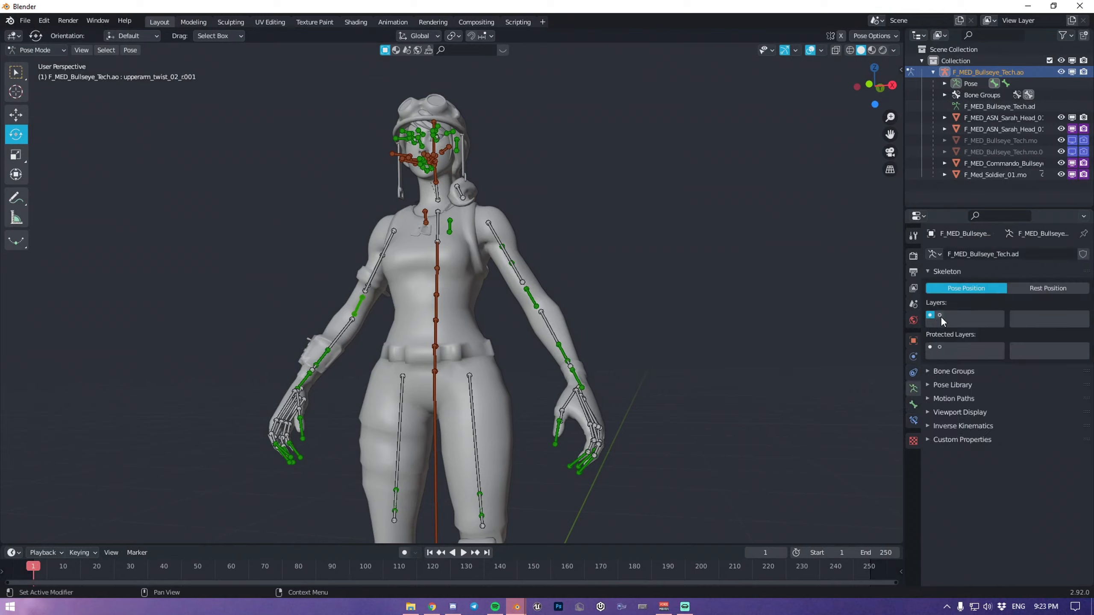